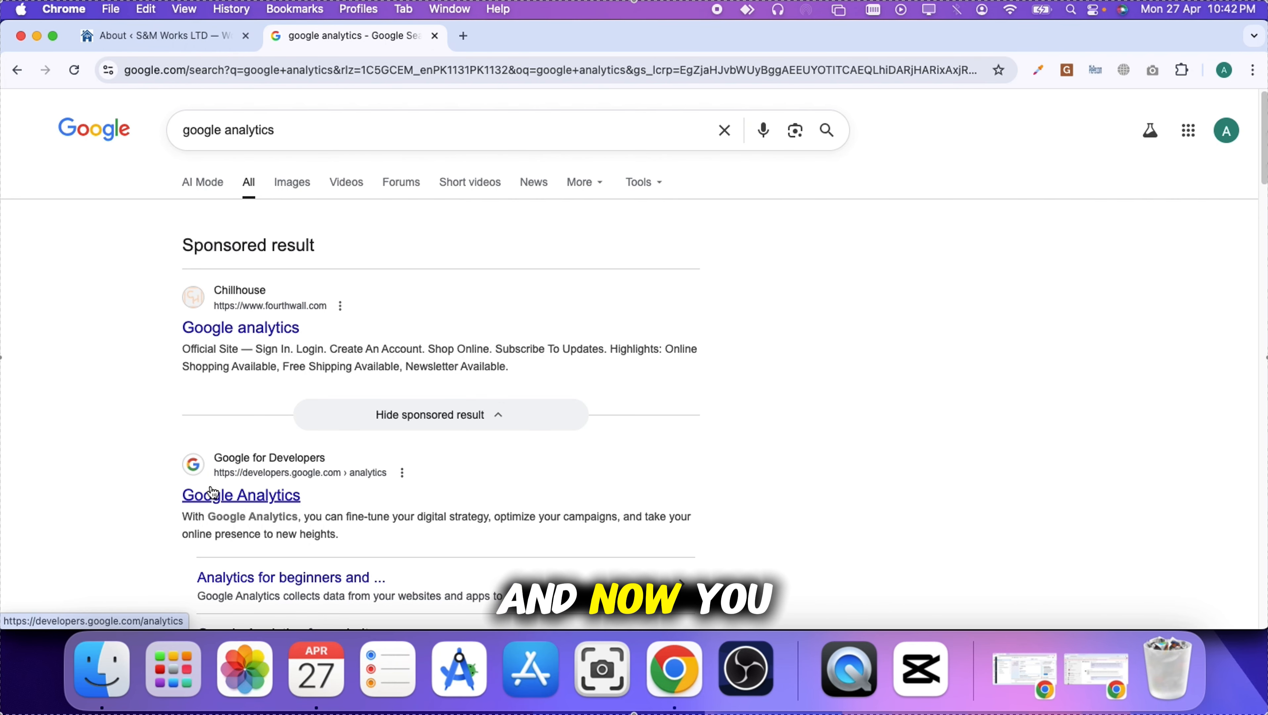
Open the Google Analytics site from the search results, go to Analytics and start the measurement setup
left_click(230, 495)
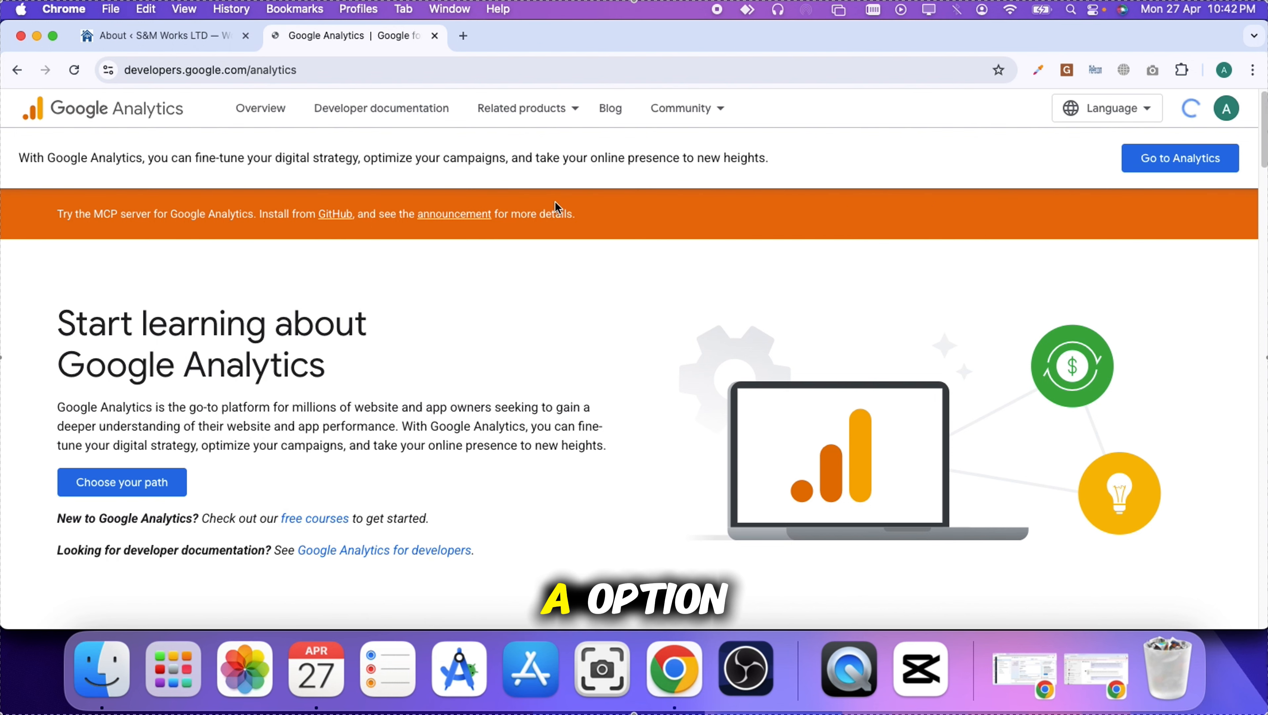
left_click(1055, 283)
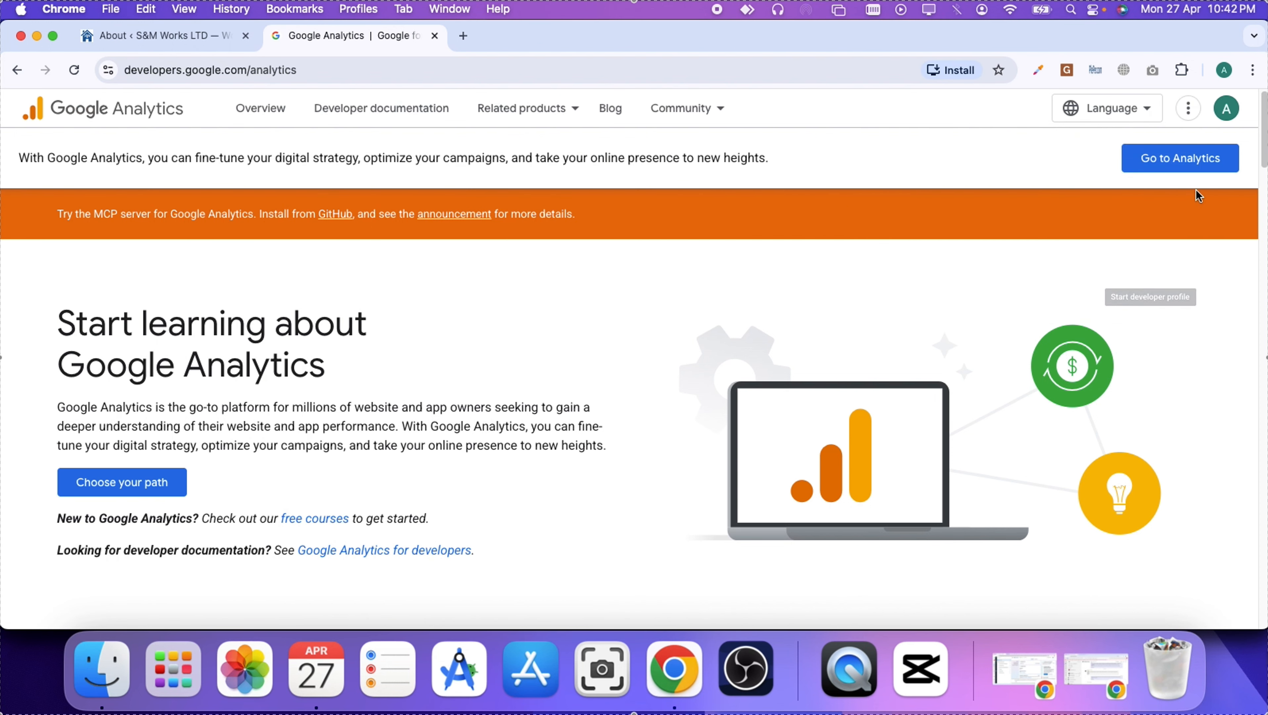
left_click(1174, 159)
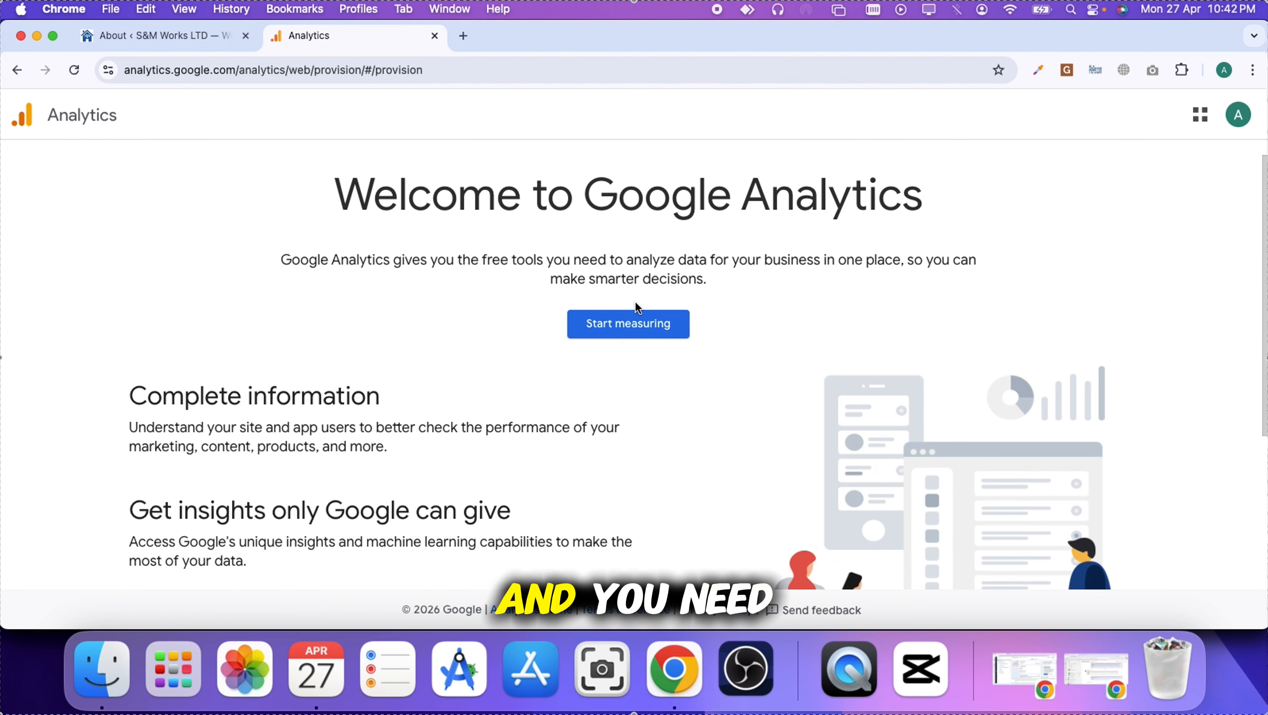
left_click(658, 346)
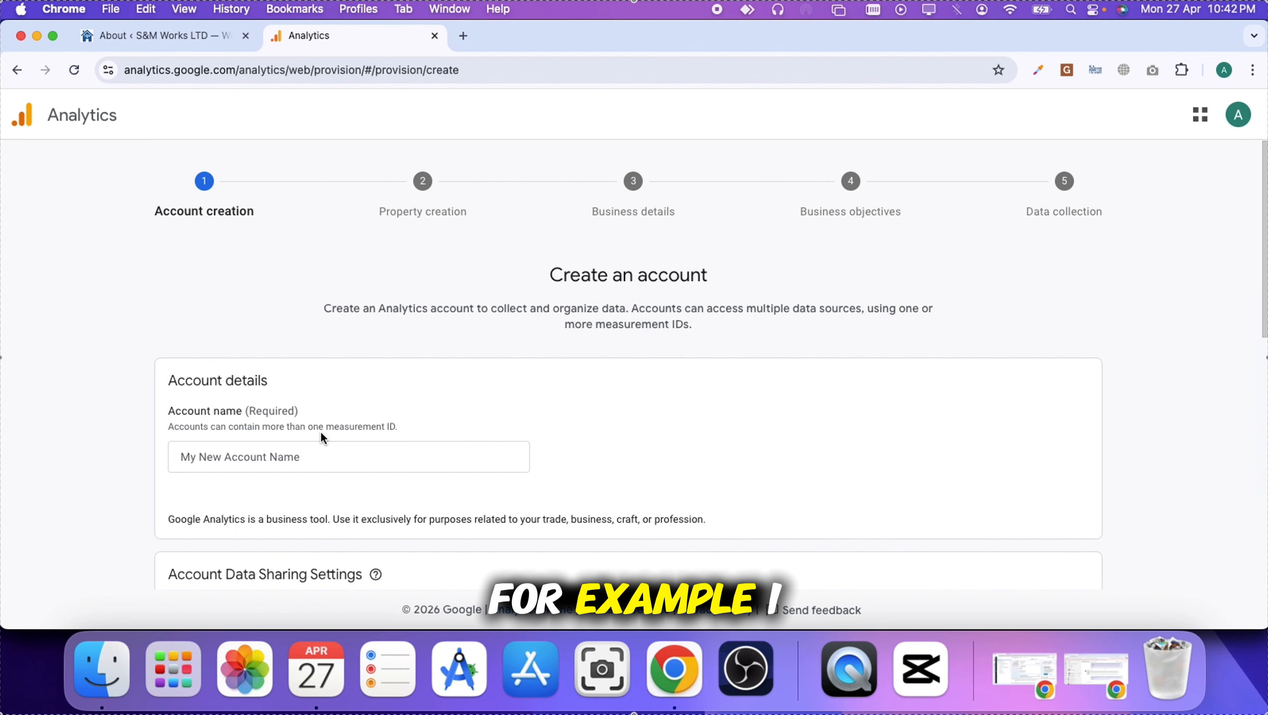
Name the Analytics account SM Works, enable Google products & services data sharing, and continue to property creation
left_click(323, 447)
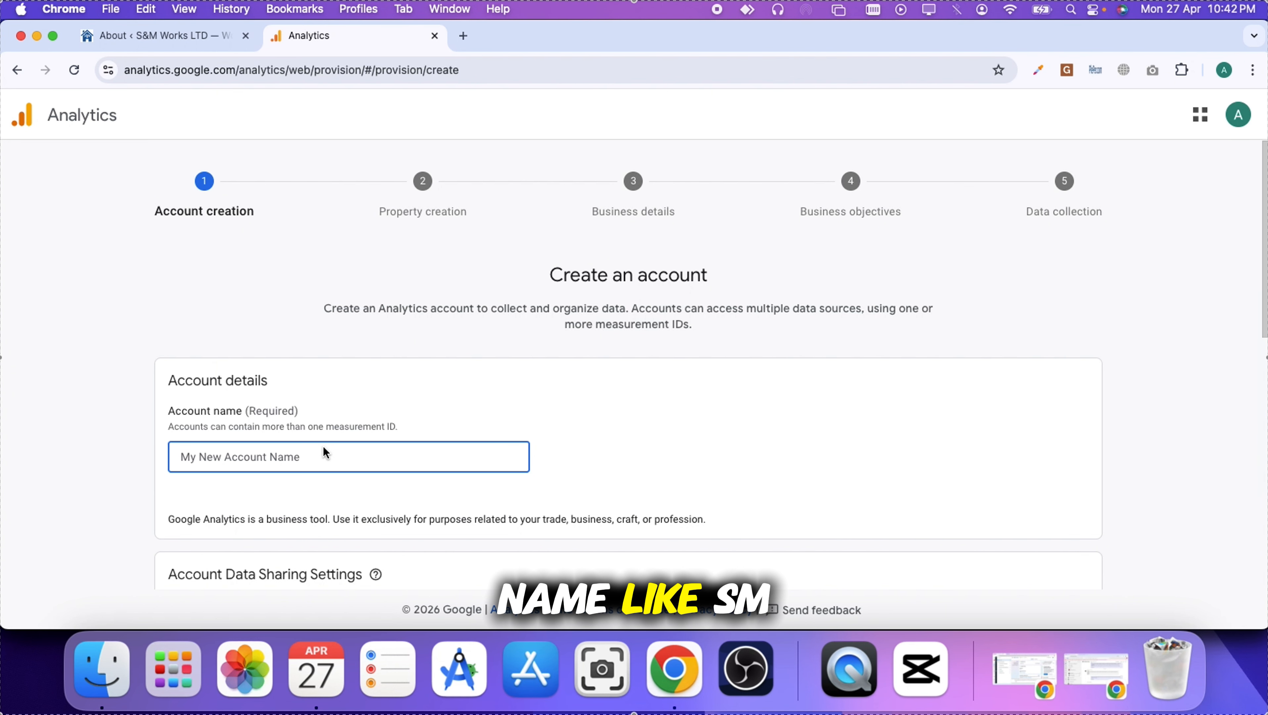
type("SM Works")
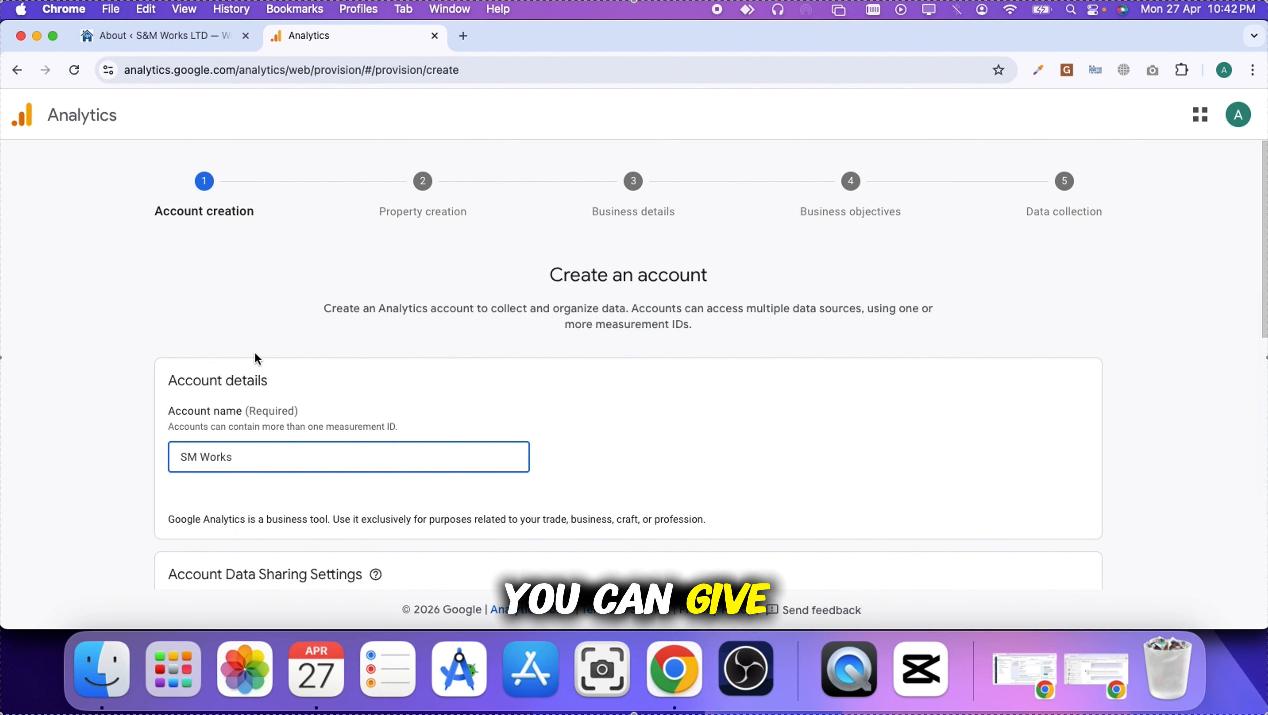
scroll(378, 403, "down", 3)
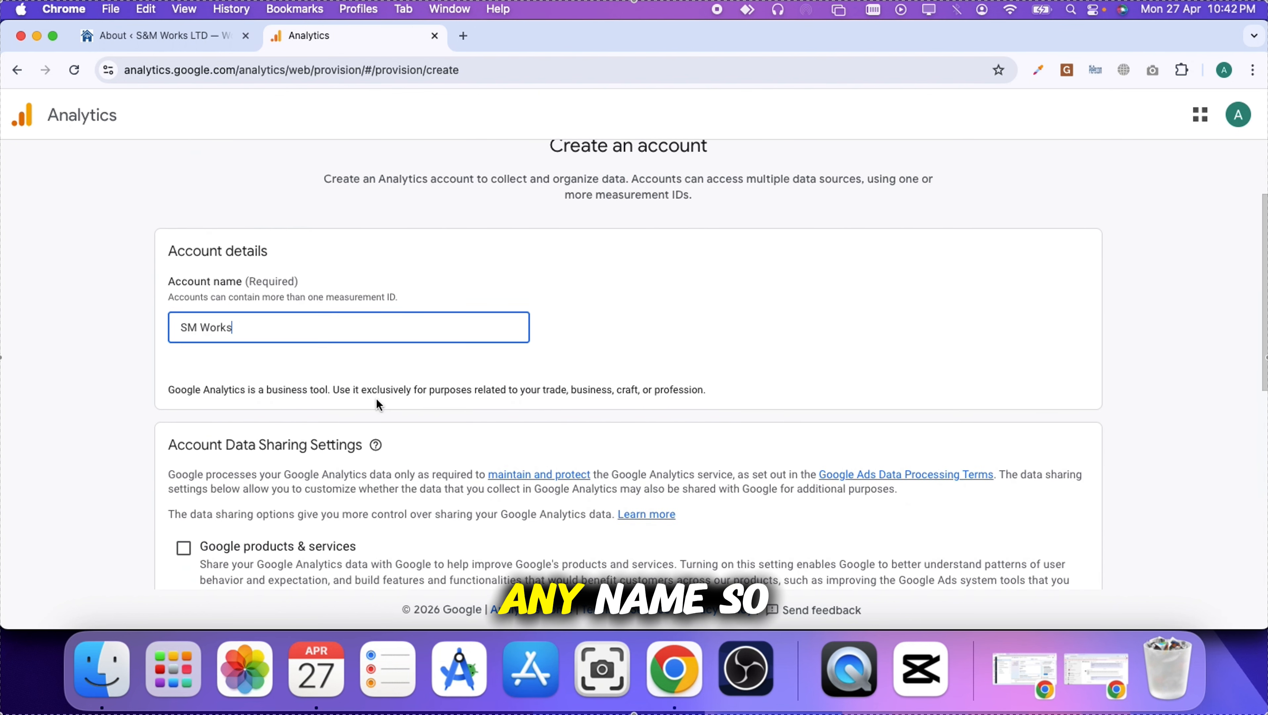
scroll(335, 489, "down", 3)
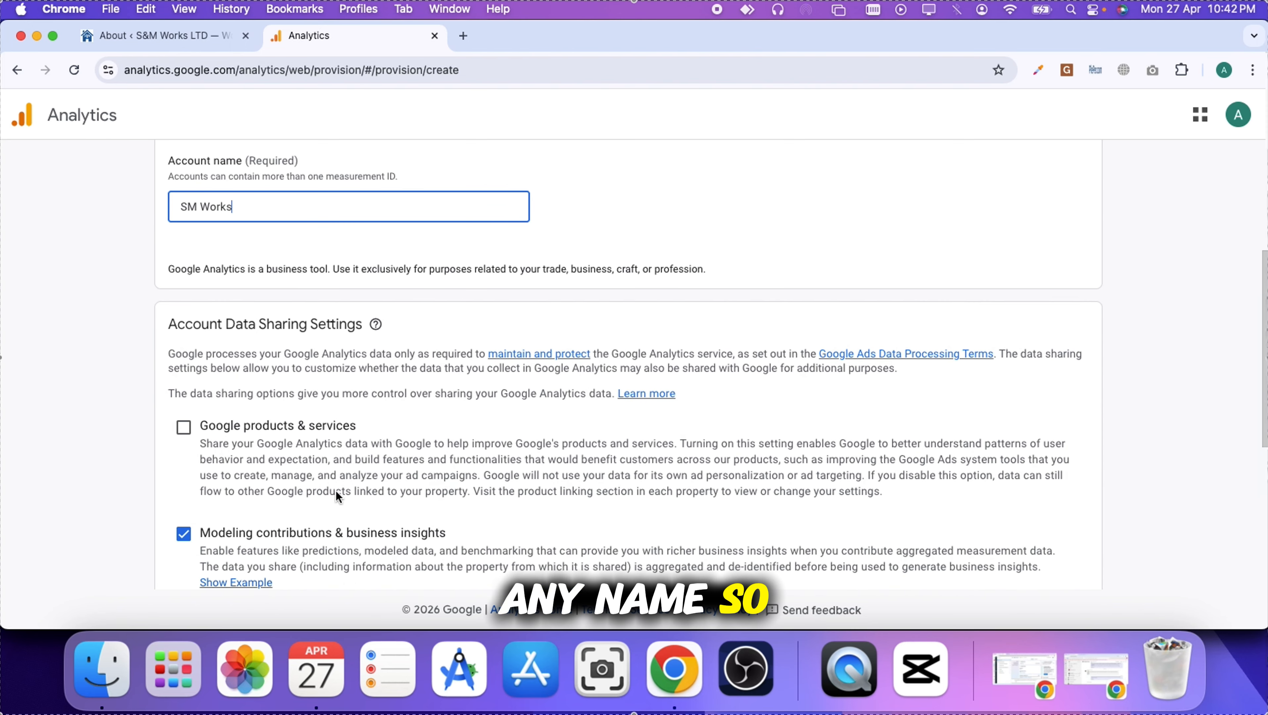
left_click(220, 425)
scroll(255, 380, "down", 6)
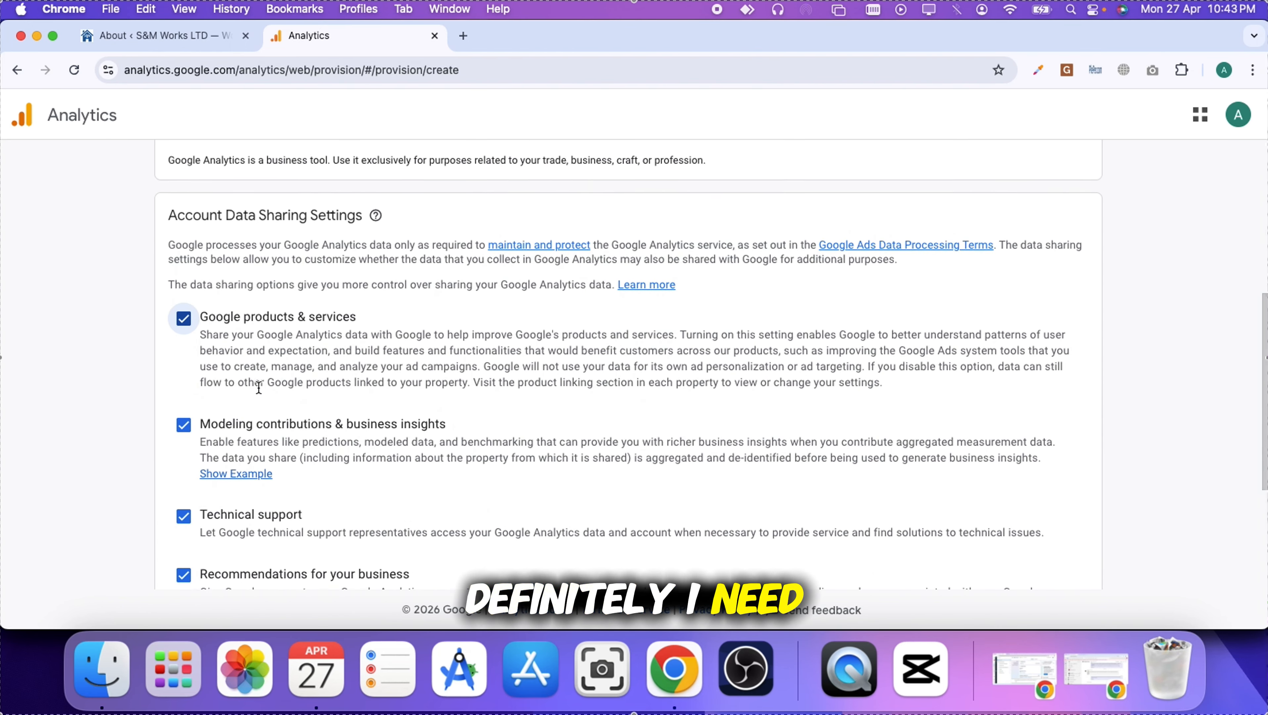
left_click(185, 542)
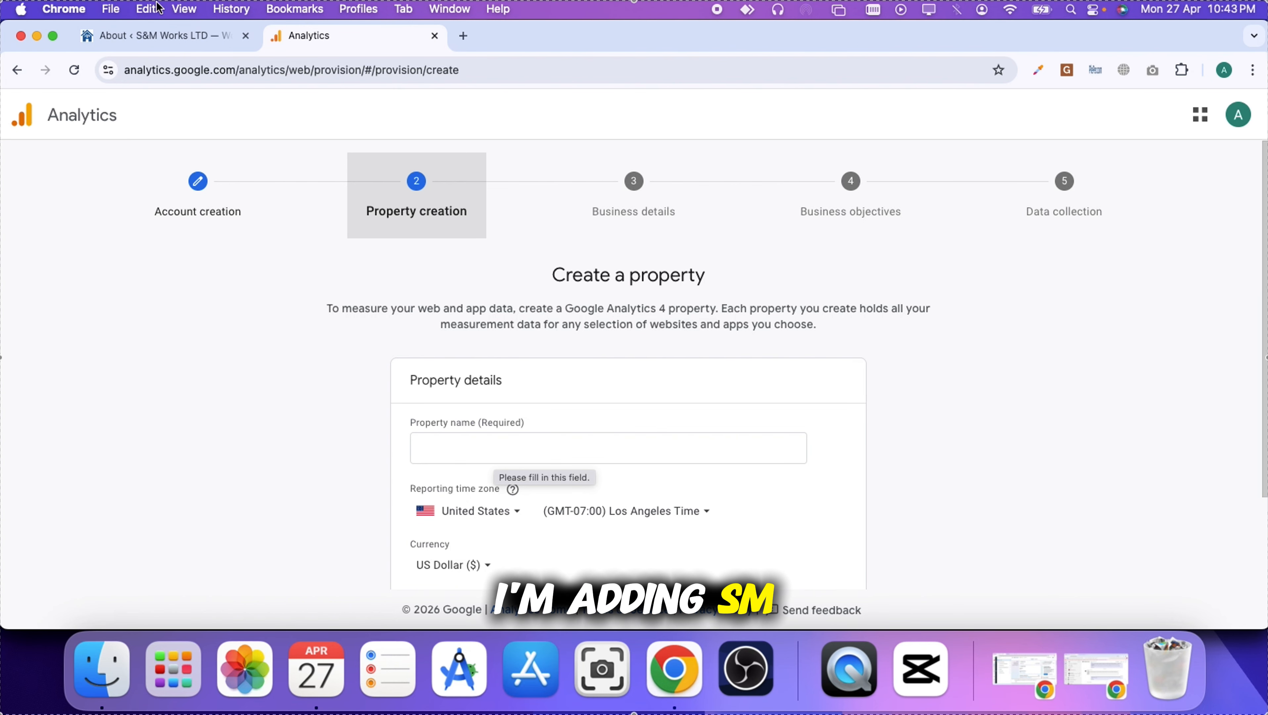
Name the property SM Works LTD and set its reporting time zone country to United Kingdom
left_click(520, 445)
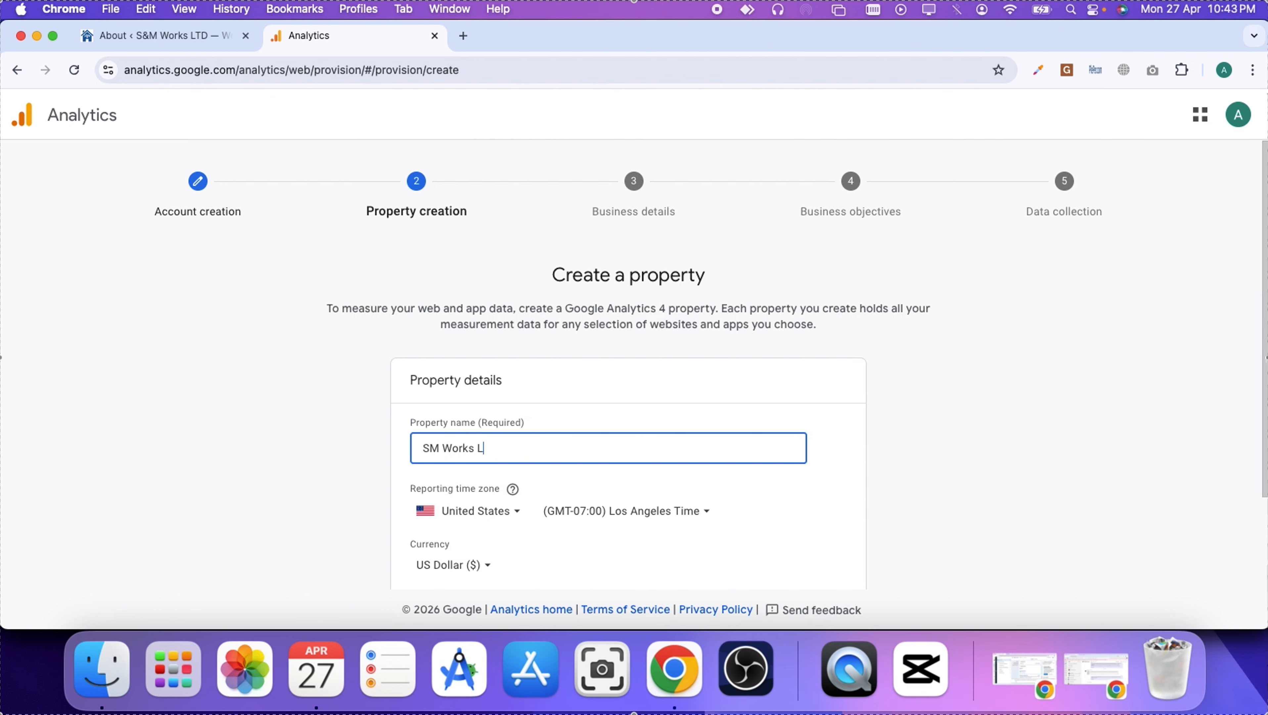
scroll(401, 460, "down", 1)
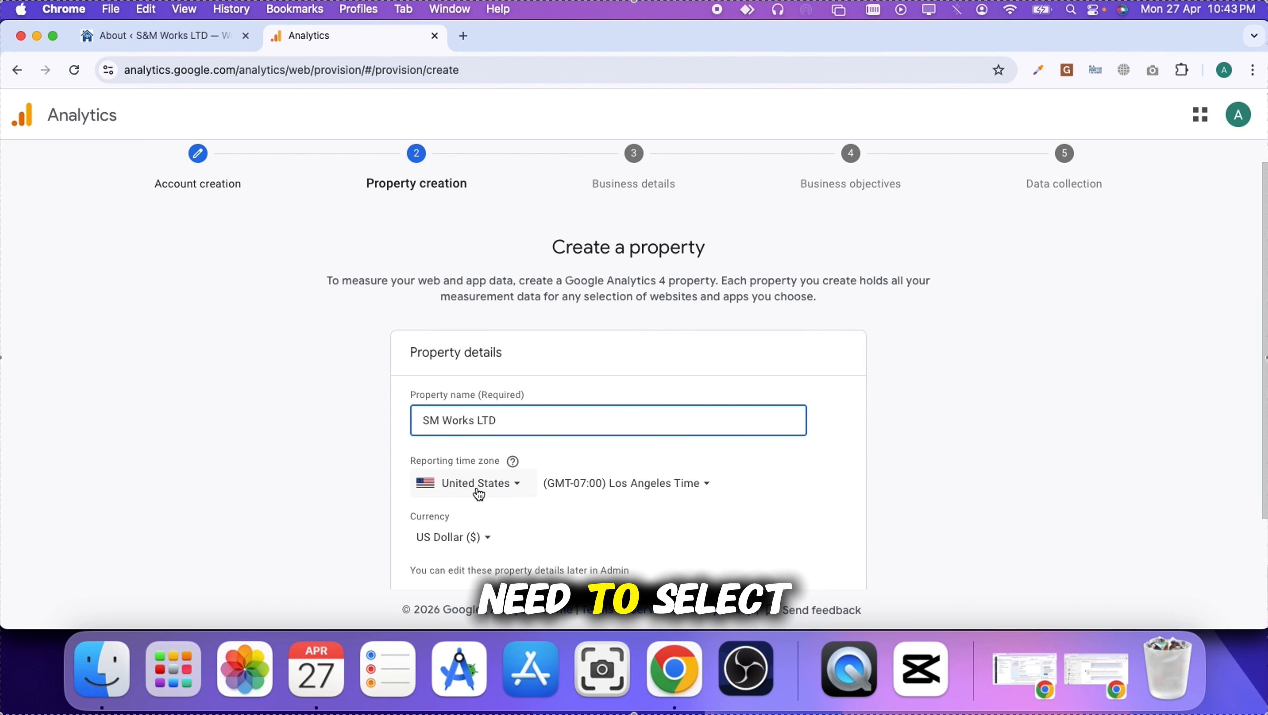
left_click(476, 484)
type("unite")
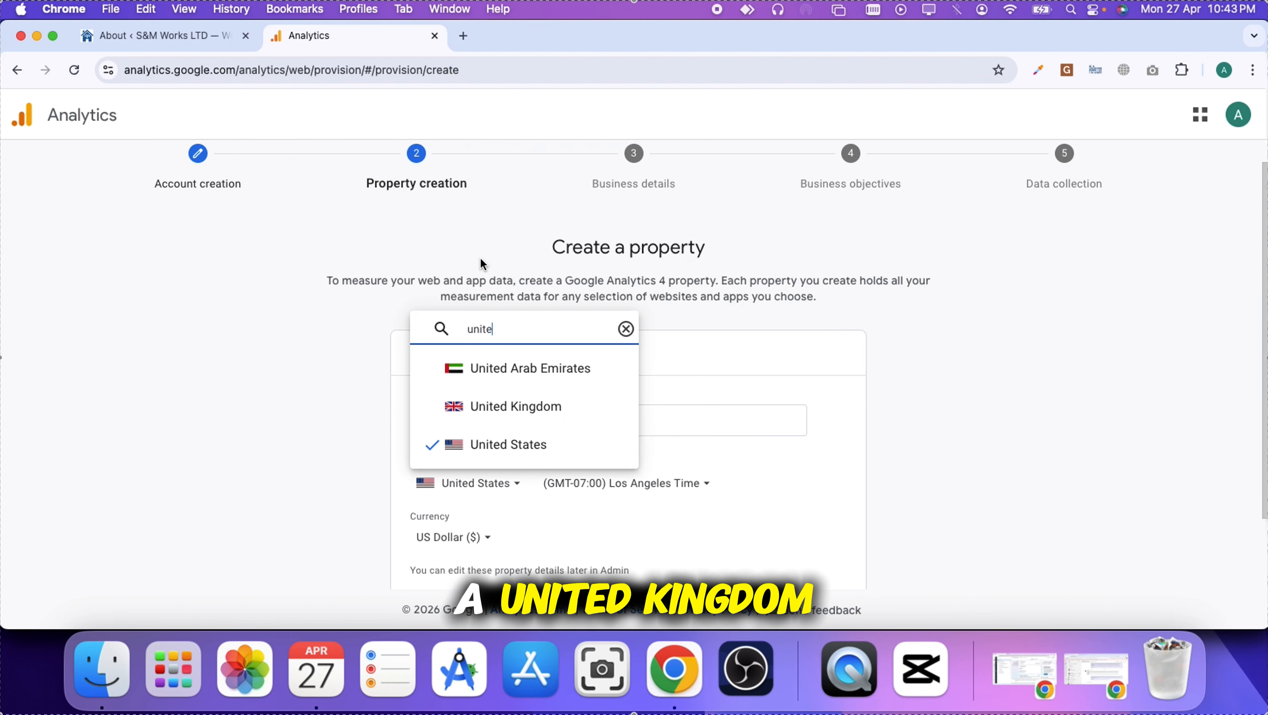
left_click(498, 406)
scroll(600, 440, "down", 3)
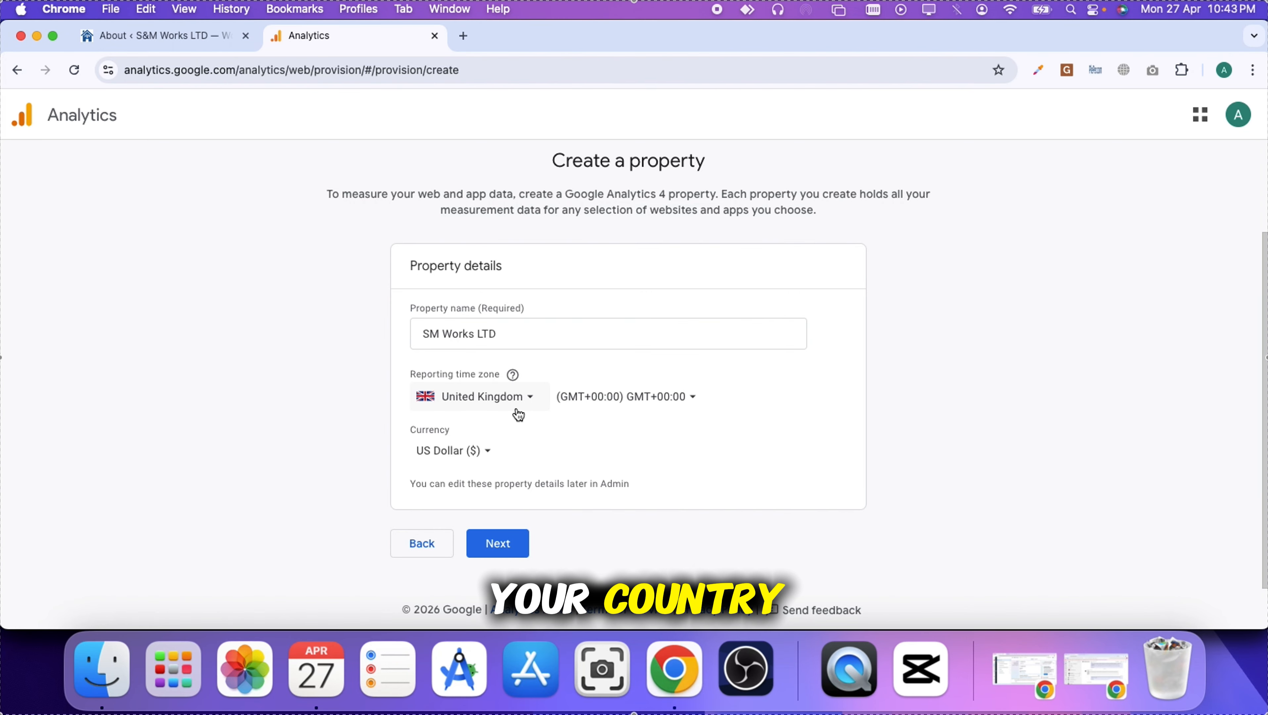
Set the property's currency to British Pound (£) and continue to the business details
left_click(468, 453)
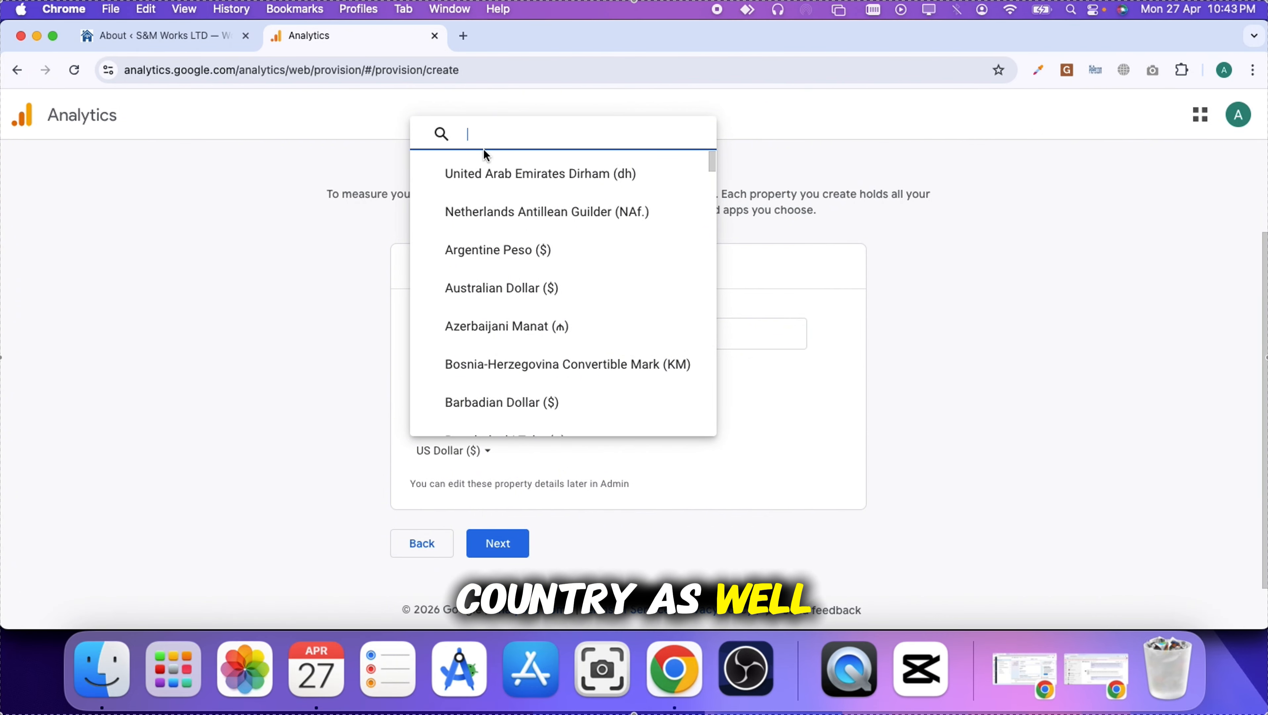
type("o")
key("BackSpace")
type("poun")
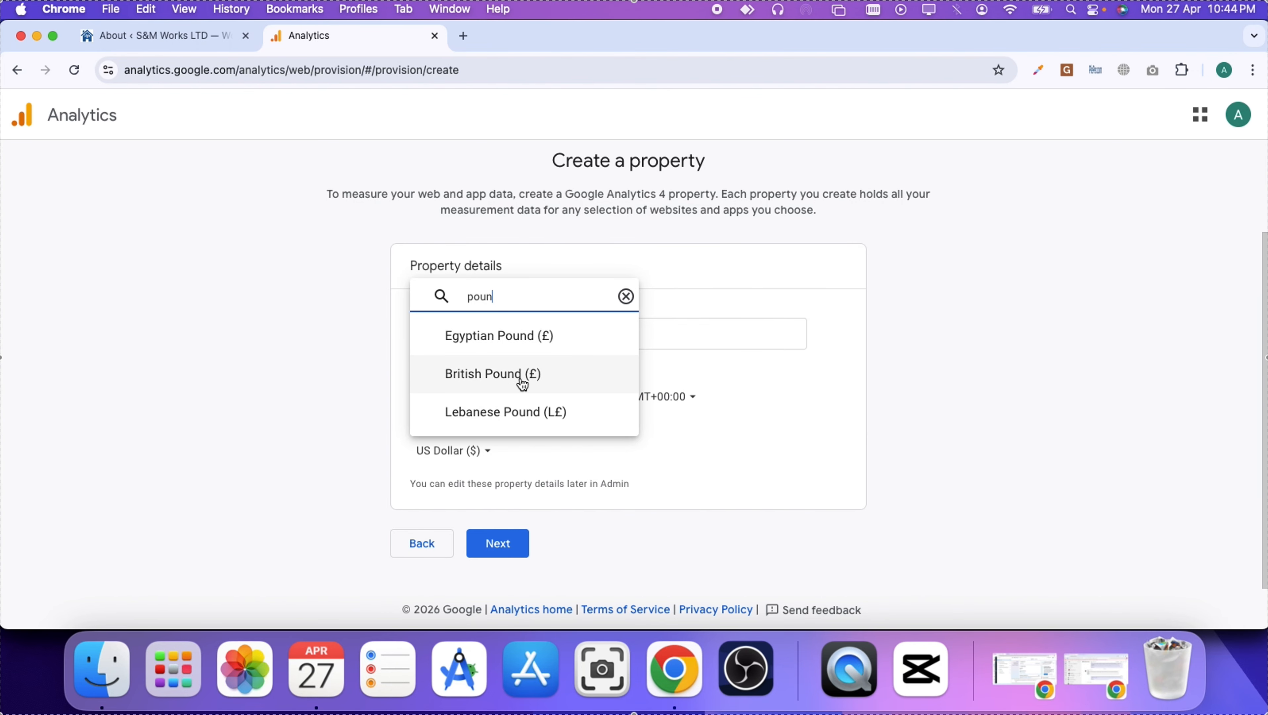
left_click(523, 384)
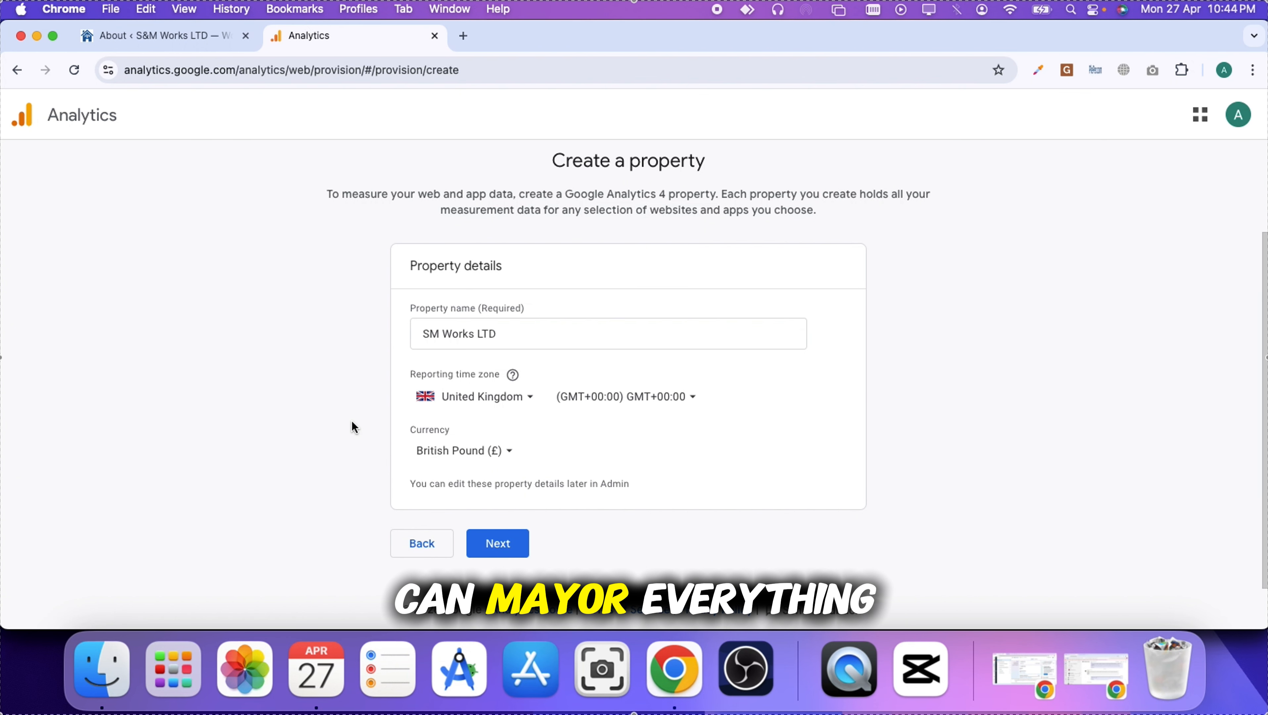
left_click(498, 544)
Set the industry category to Other Business Activity and the business size to Small - 1 to 10 employees, and continue
scroll(501, 428, "down", 2)
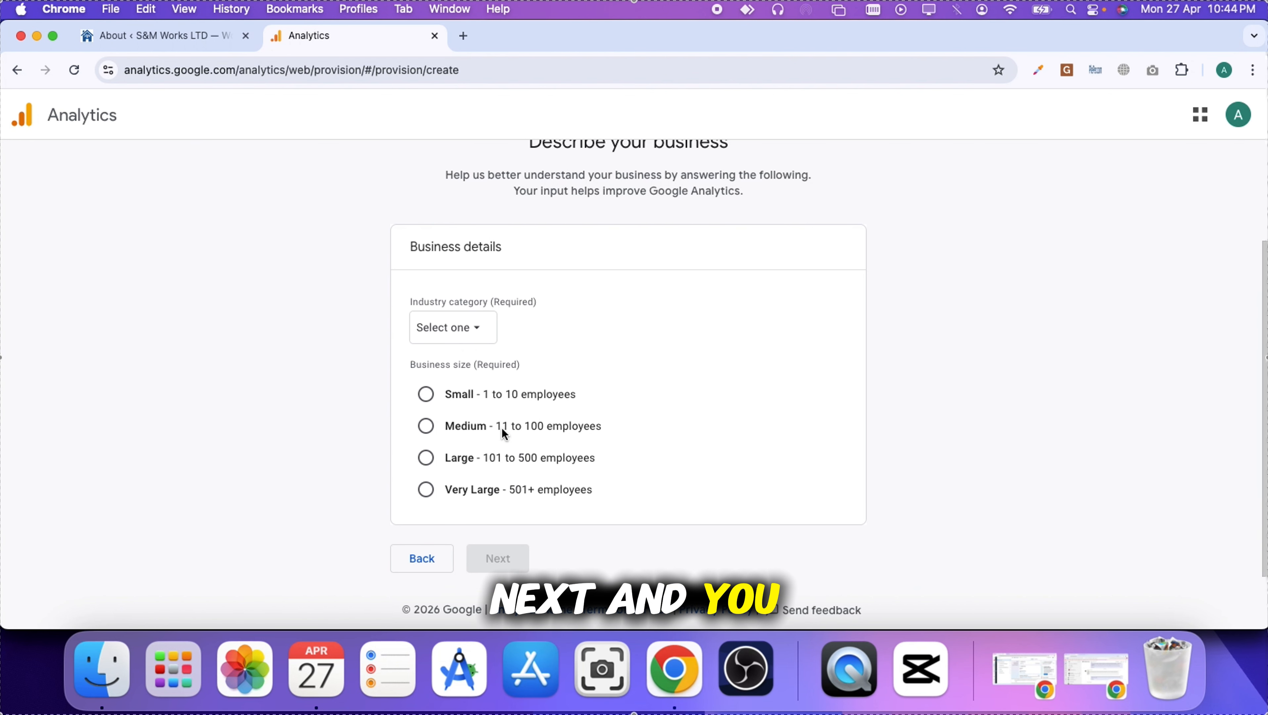
left_click(463, 329)
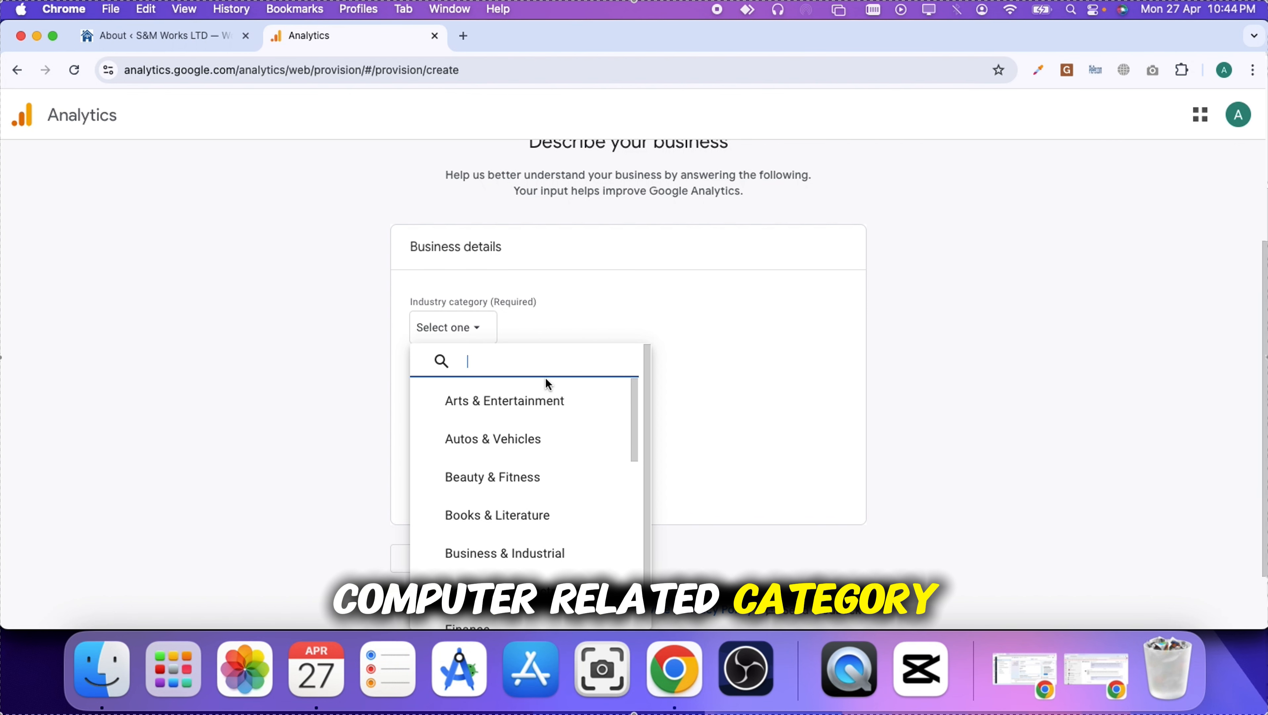
scroll(518, 505, "down", 10)
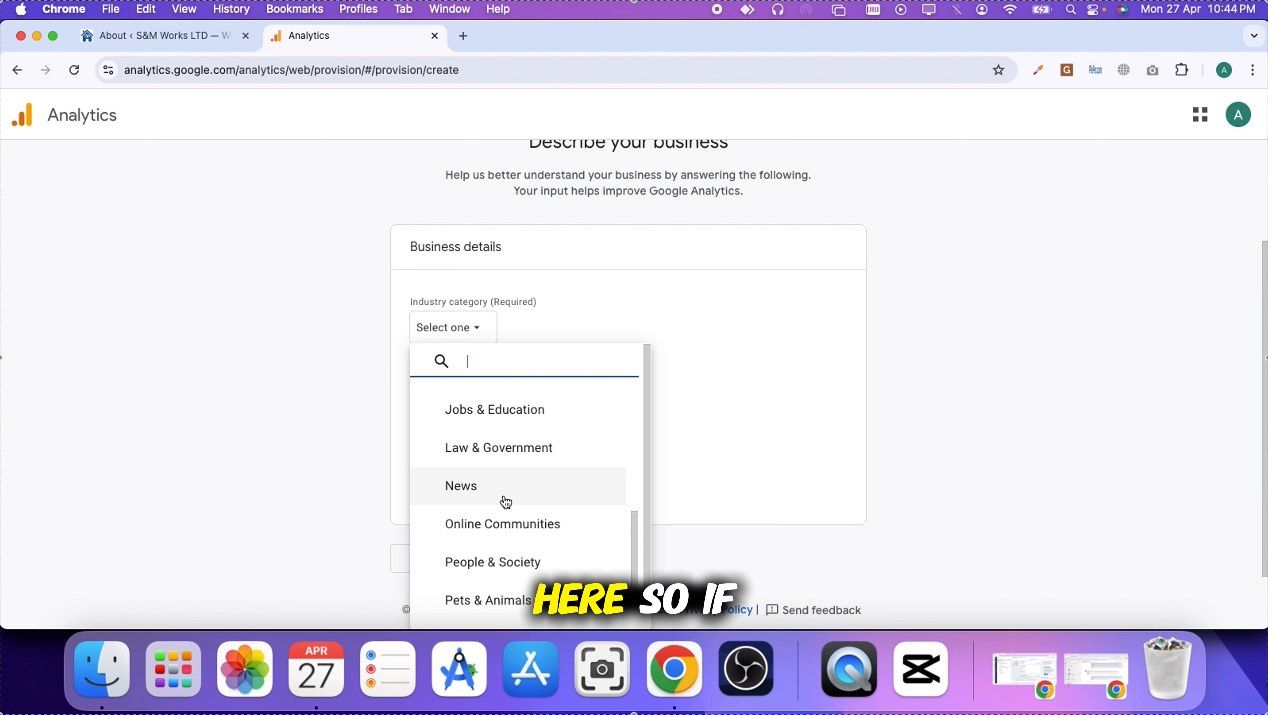
scroll(519, 510, "down", 5)
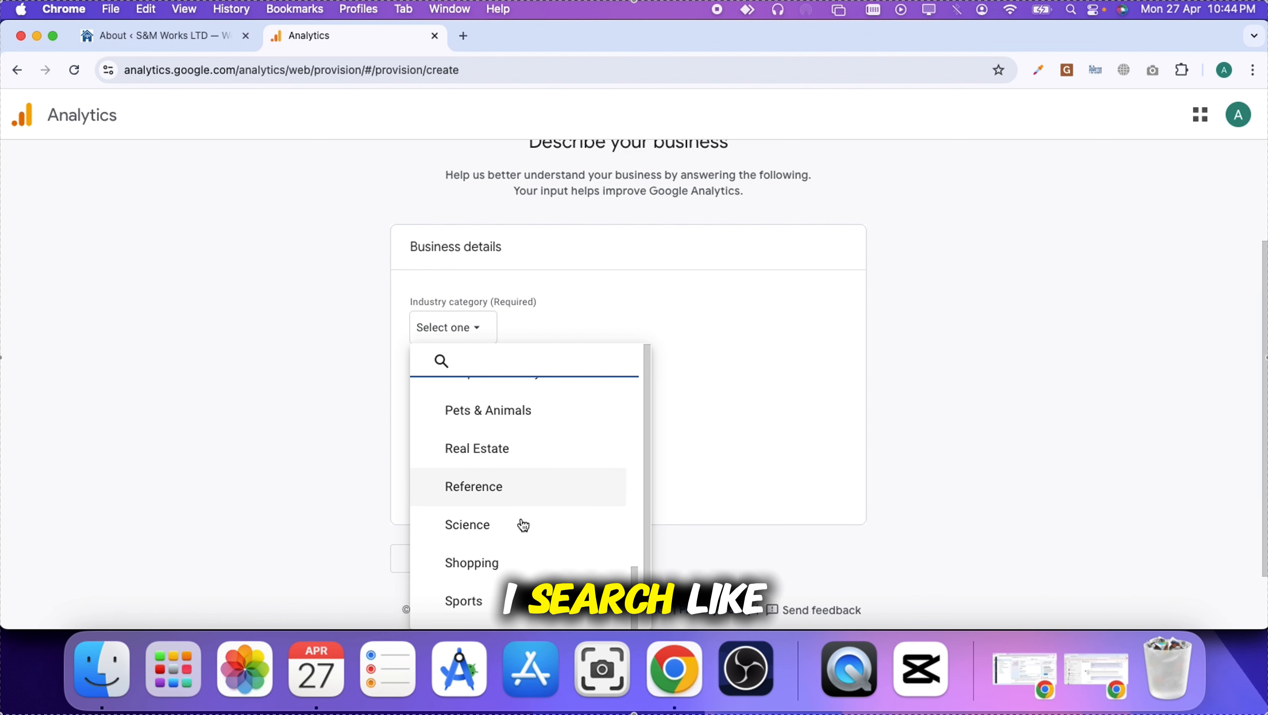
scroll(522, 525, "down", 3)
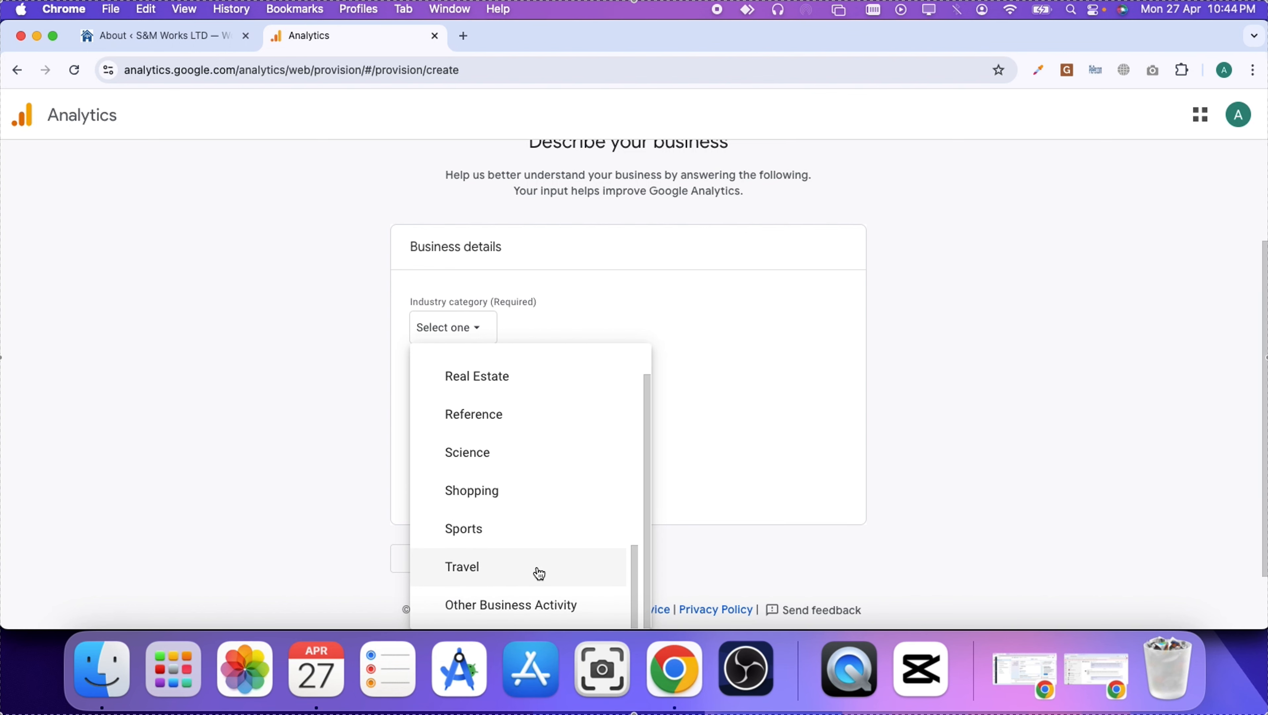
left_click(560, 611)
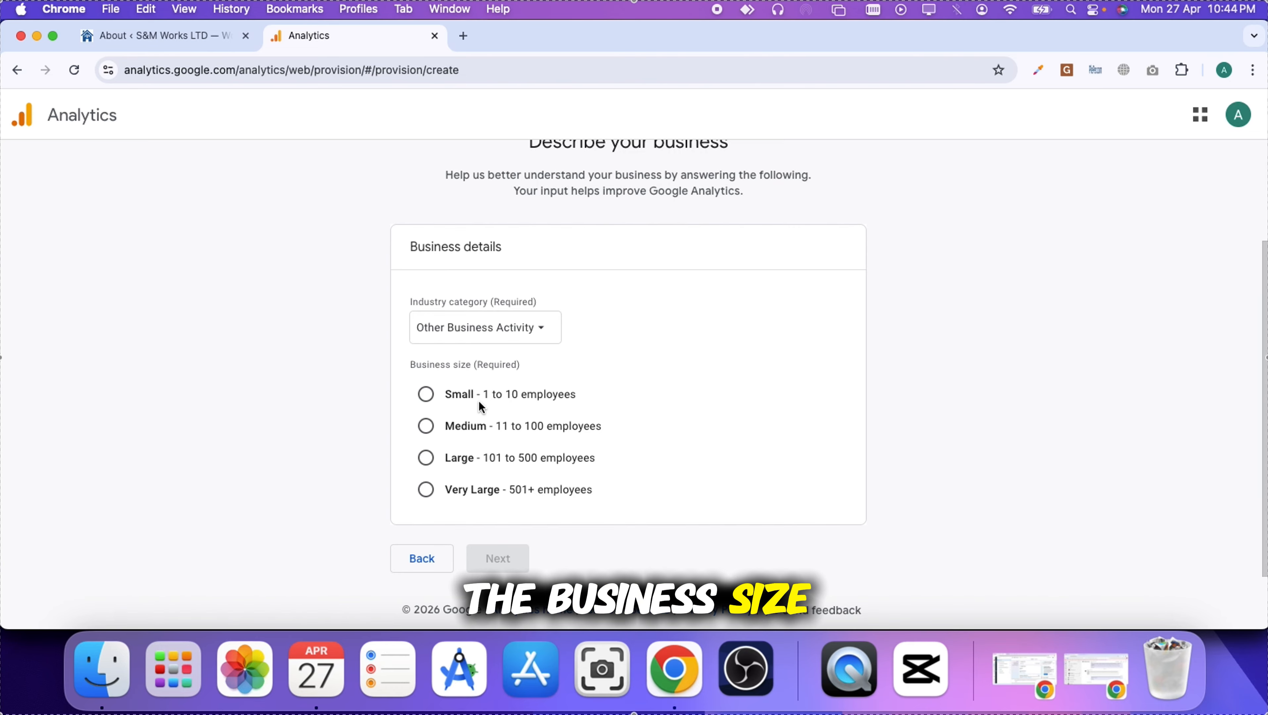
left_click(447, 400)
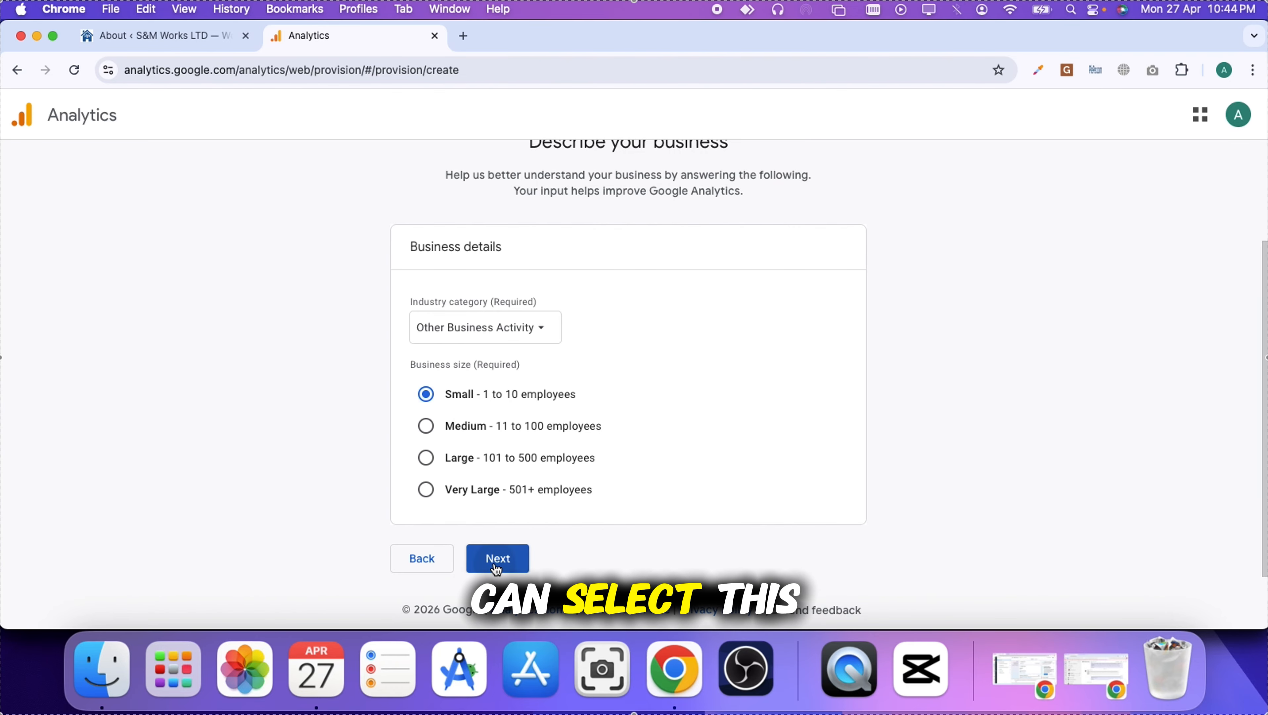
left_click(498, 557)
Choose Generate leads as the business objective and create the account
scroll(591, 453, "down", 2)
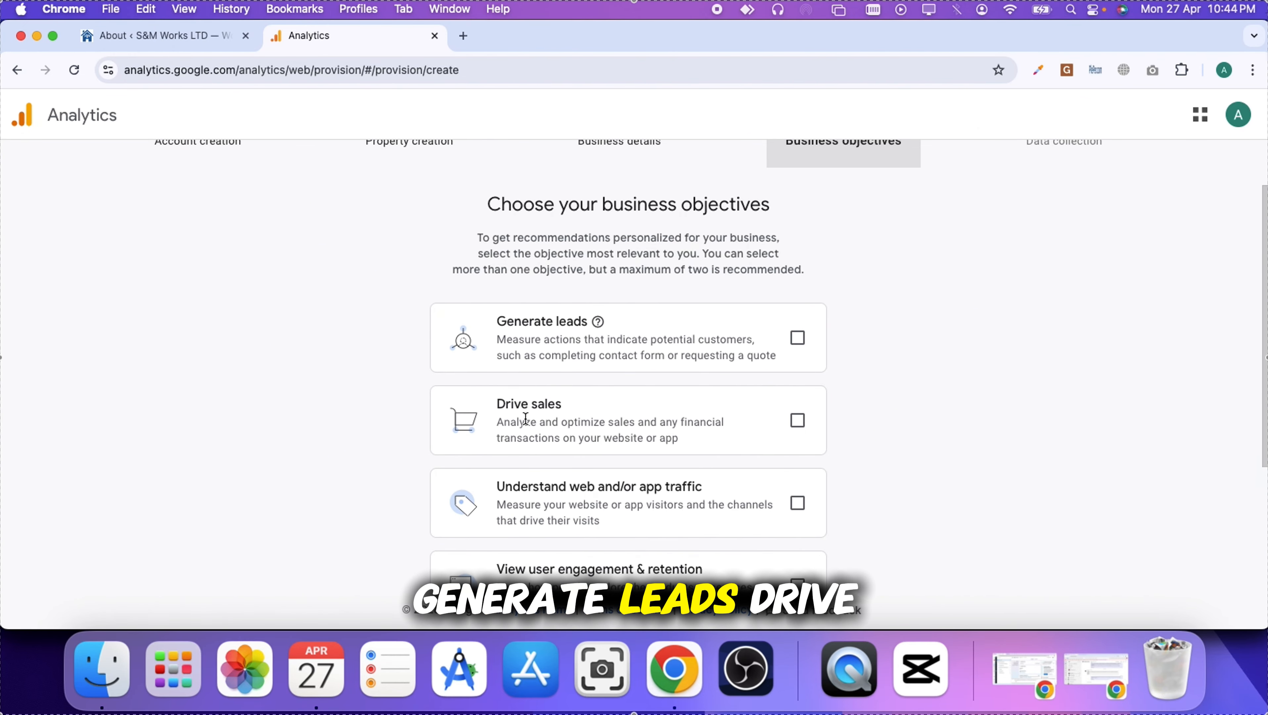
scroll(559, 499, "down", 4)
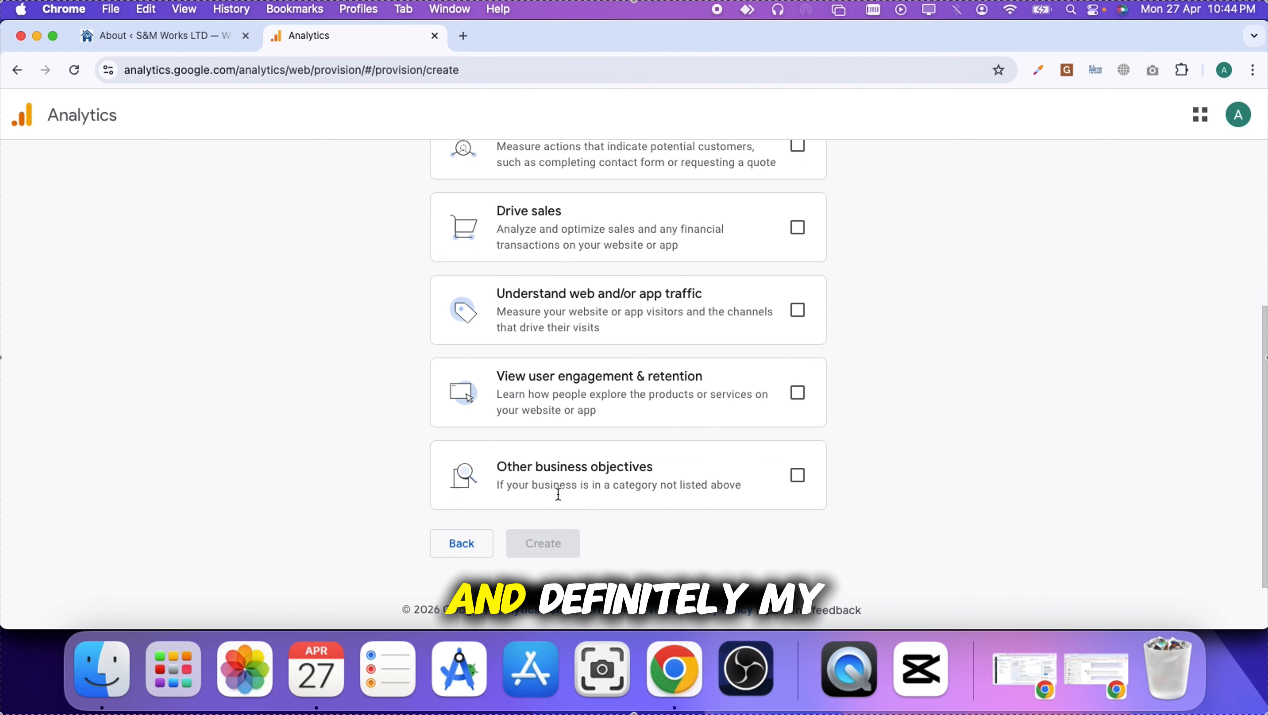
scroll(557, 492, "up", 2)
scroll(558, 494, "up", 1)
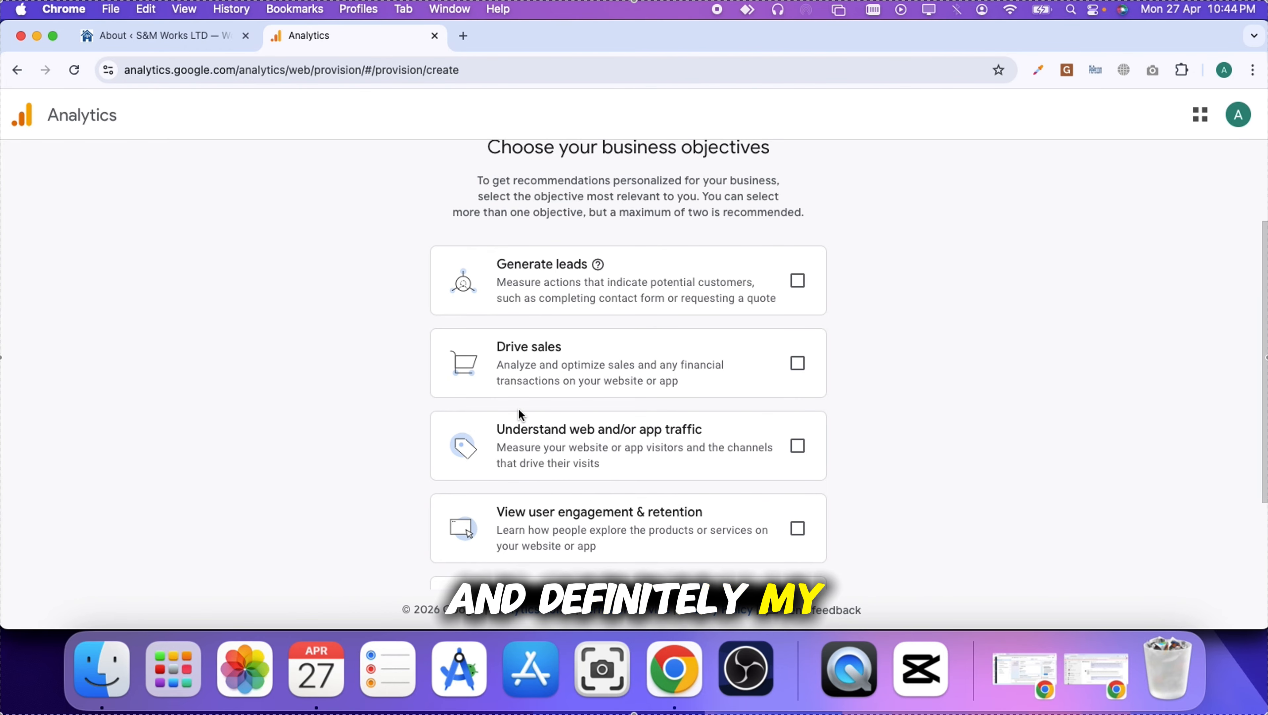
scroll(519, 411, "up", 1)
scroll(518, 407, "up", 2)
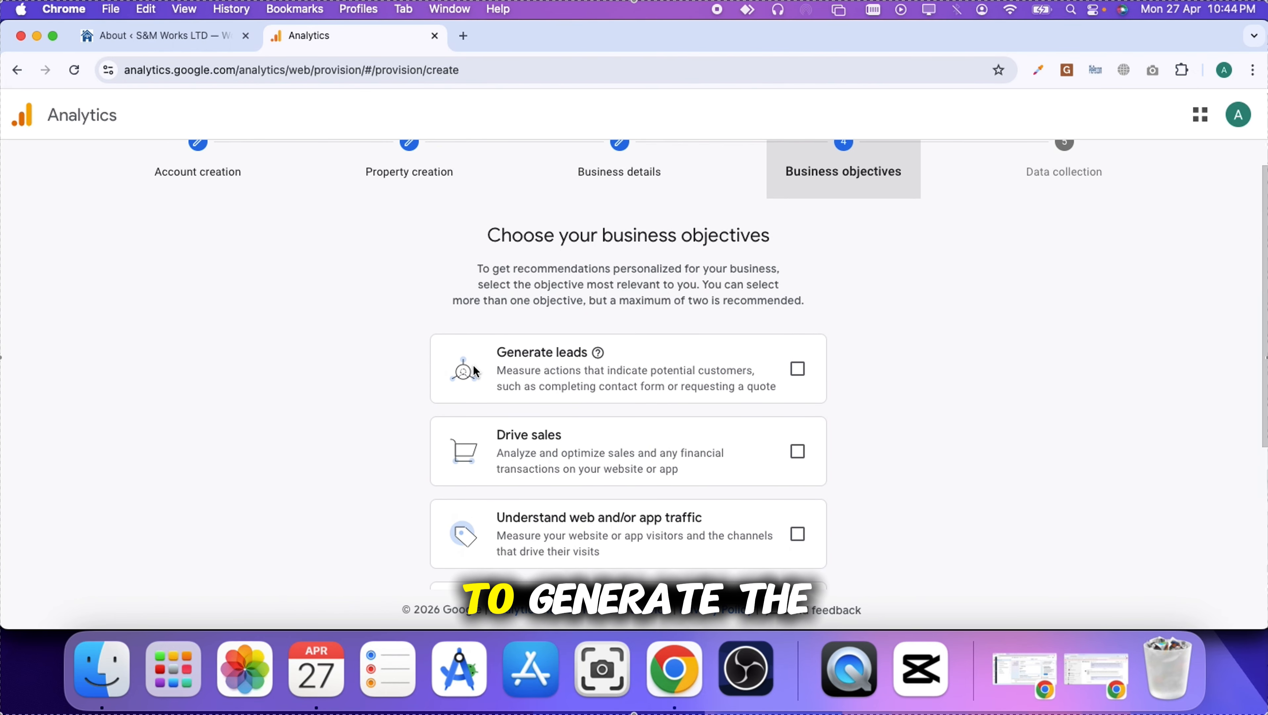
left_click(797, 369)
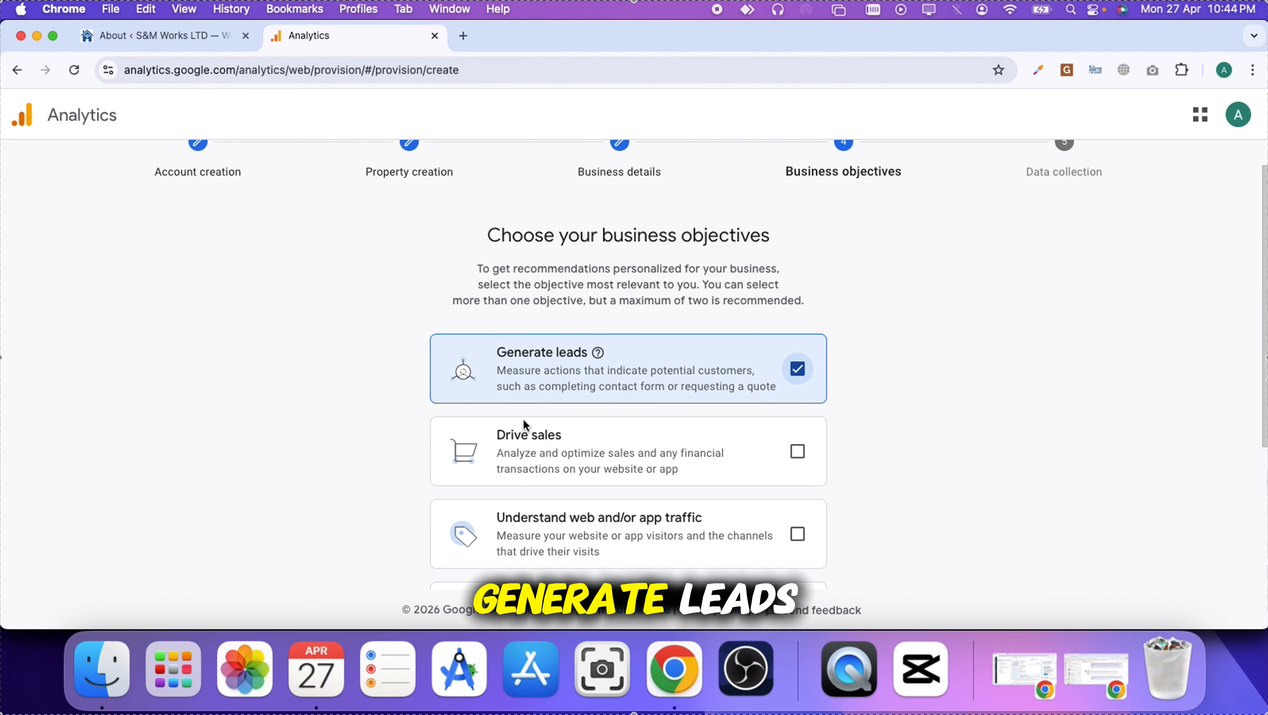
scroll(523, 419, "down", 5)
left_click(539, 542)
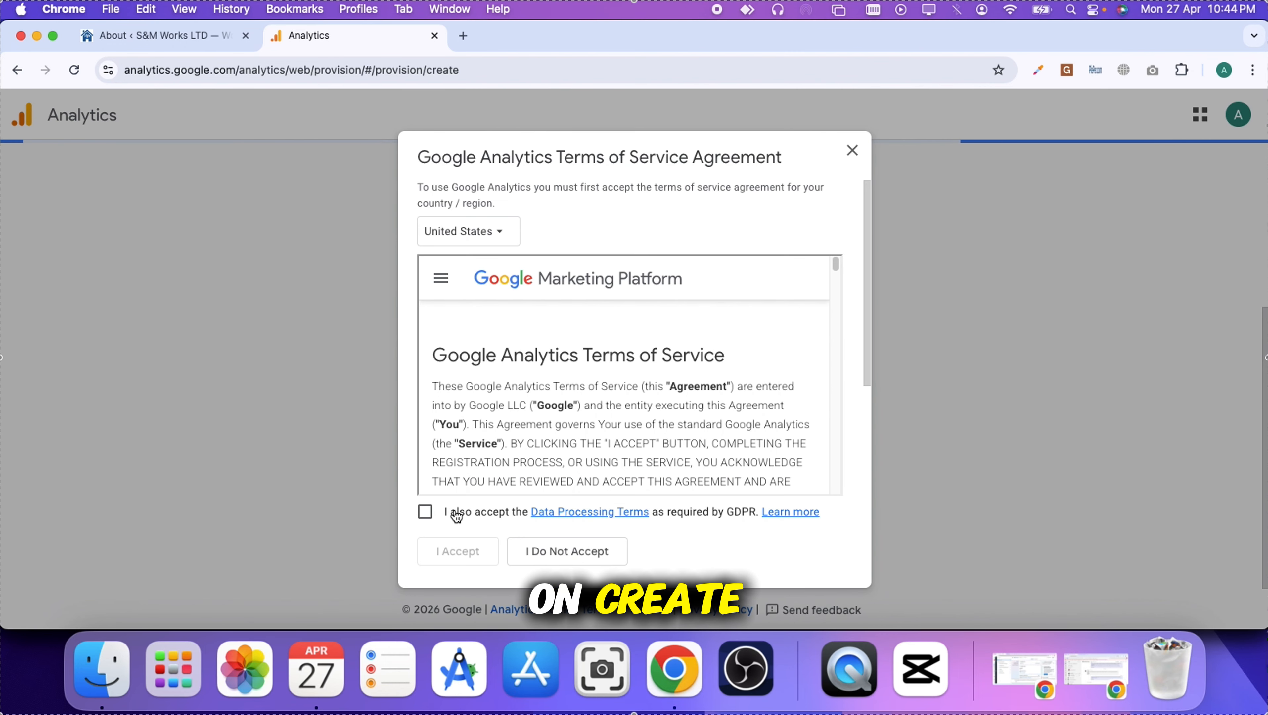
Accept the GDPR Data Processing Terms and read through the Google Analytics Terms of Service
scroll(455, 516, "down", 10)
left_click(456, 516)
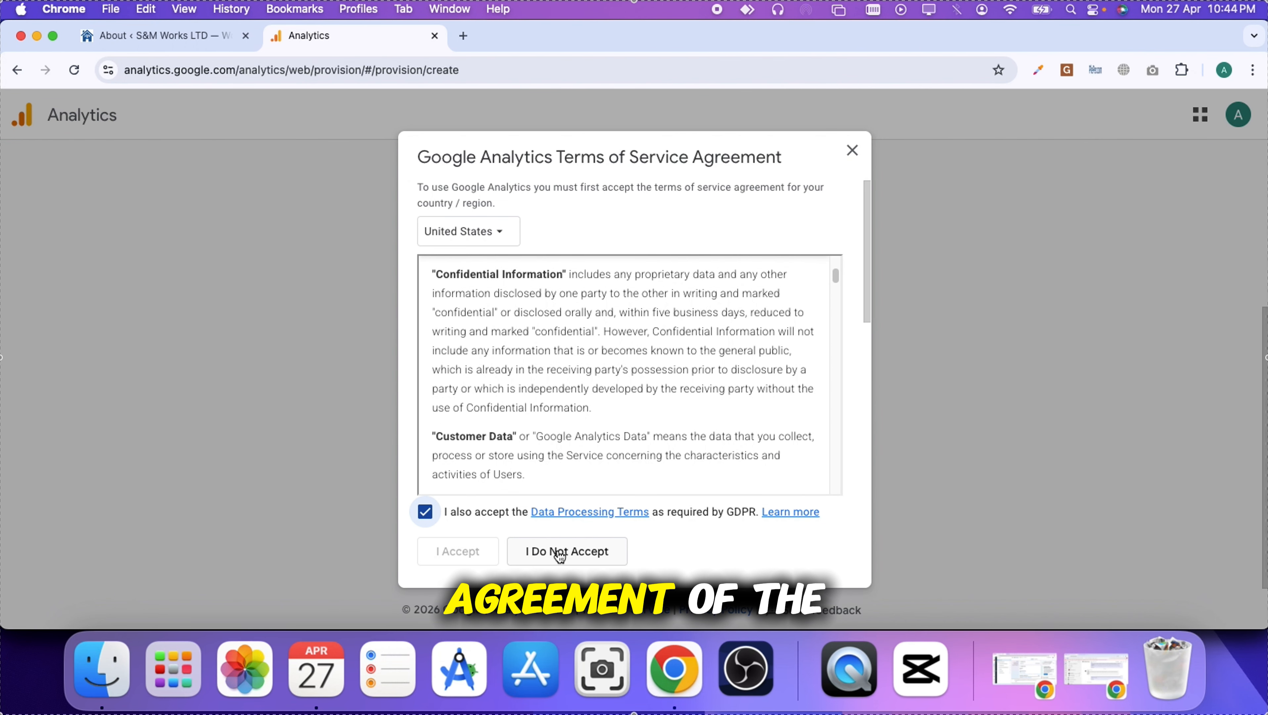
scroll(523, 420, "down", 20)
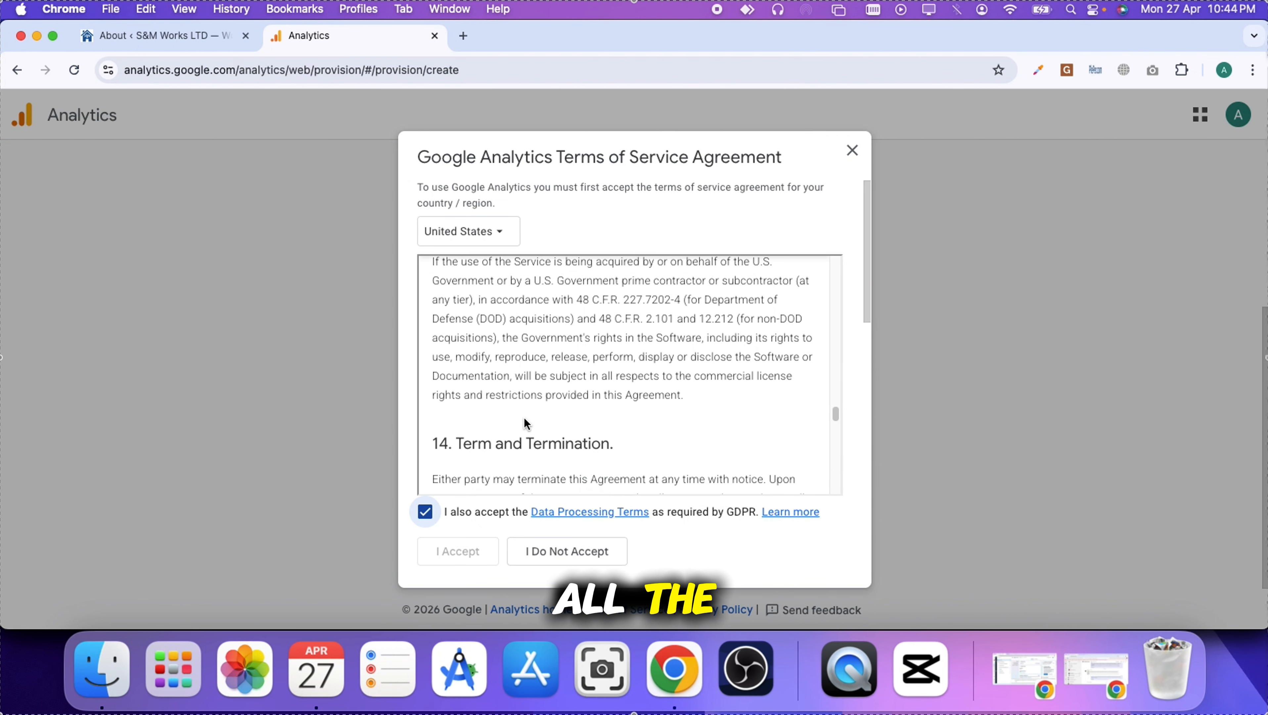
scroll(524, 421, "down", 20)
scroll(523, 368, "up", 5)
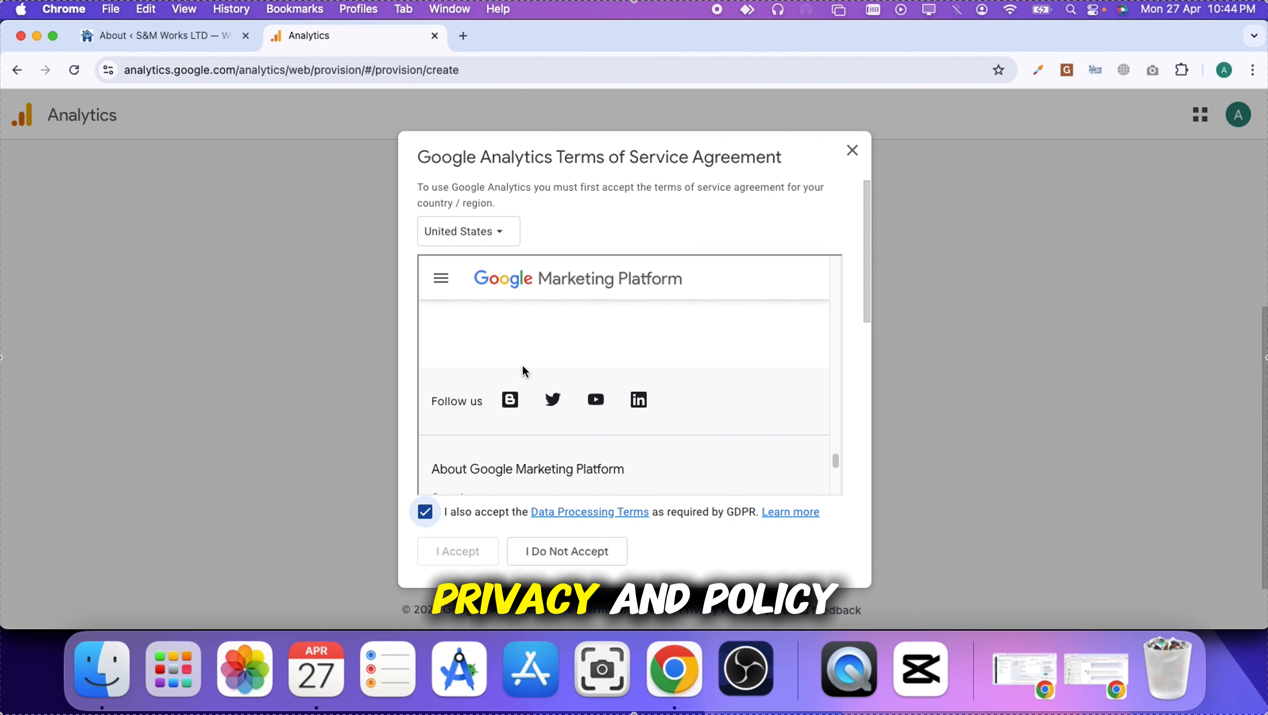
scroll(521, 365, "up", 20)
scroll(521, 362, "down", 3)
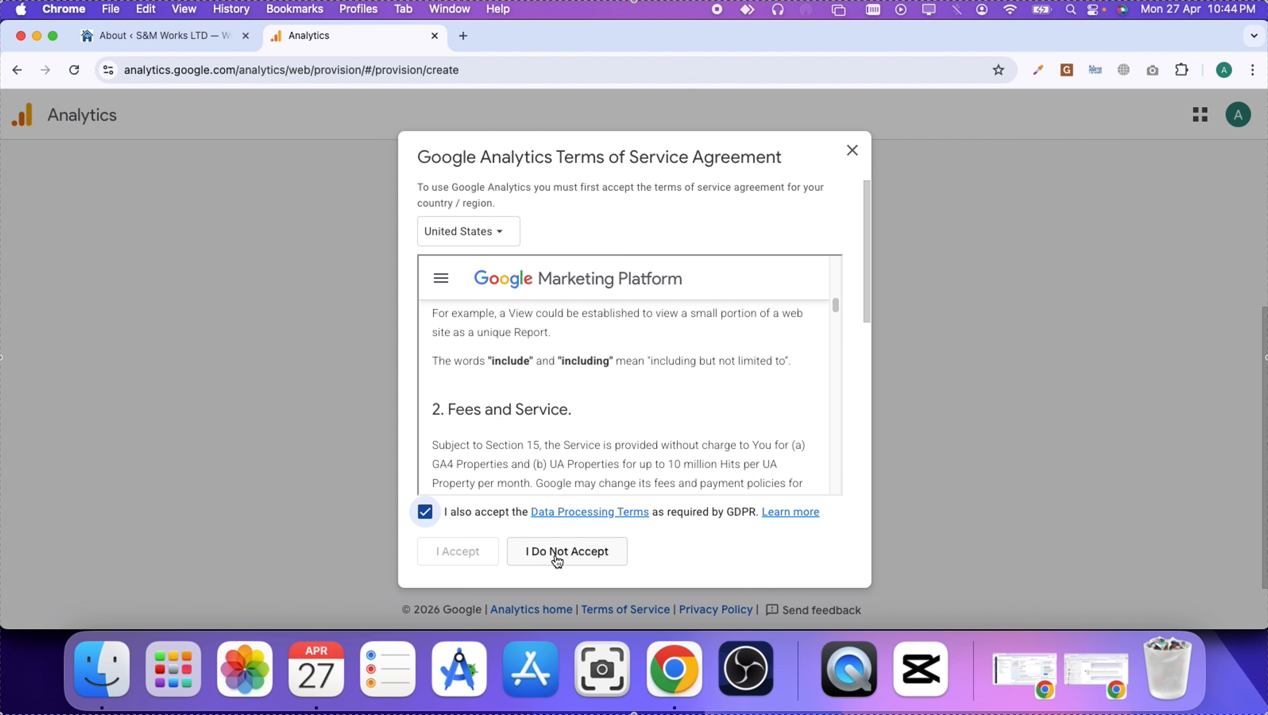
scroll(483, 400, "down", 20)
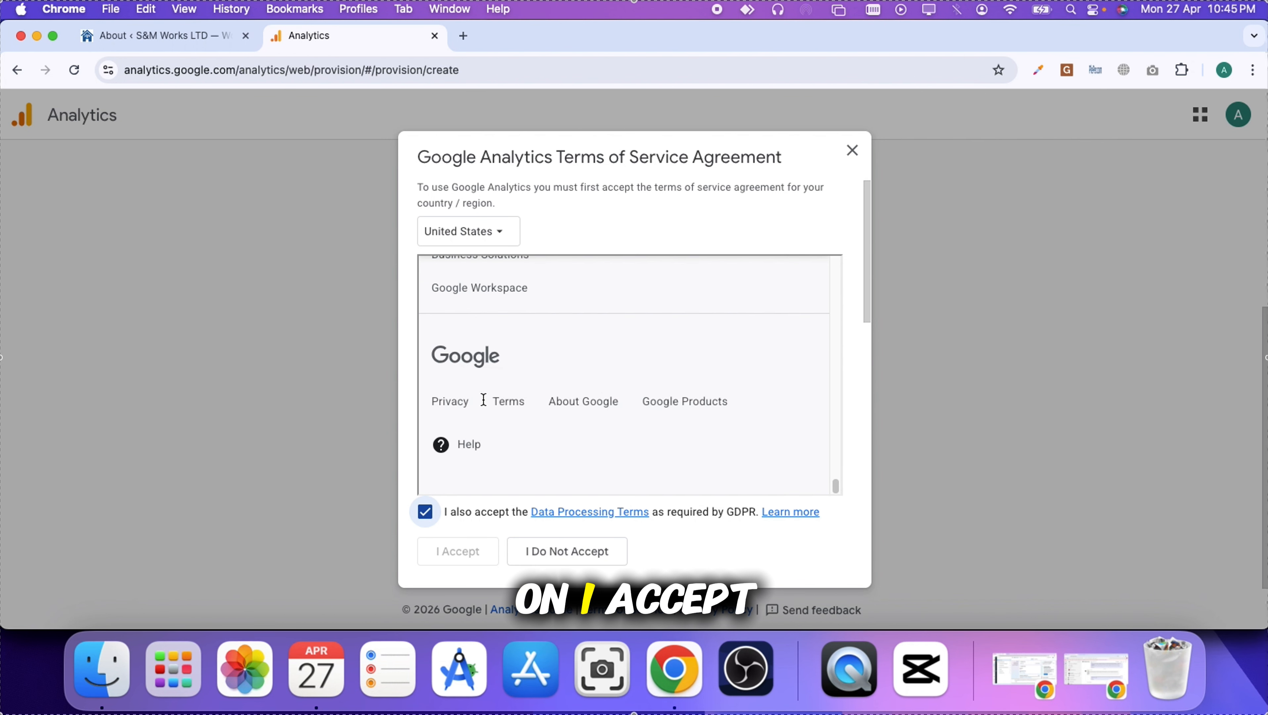
Accept the Measurement Controller-Controller Data Protection Terms and agree to the Terms of Service Agreement
scroll(489, 454, "down", 5)
left_click(425, 499)
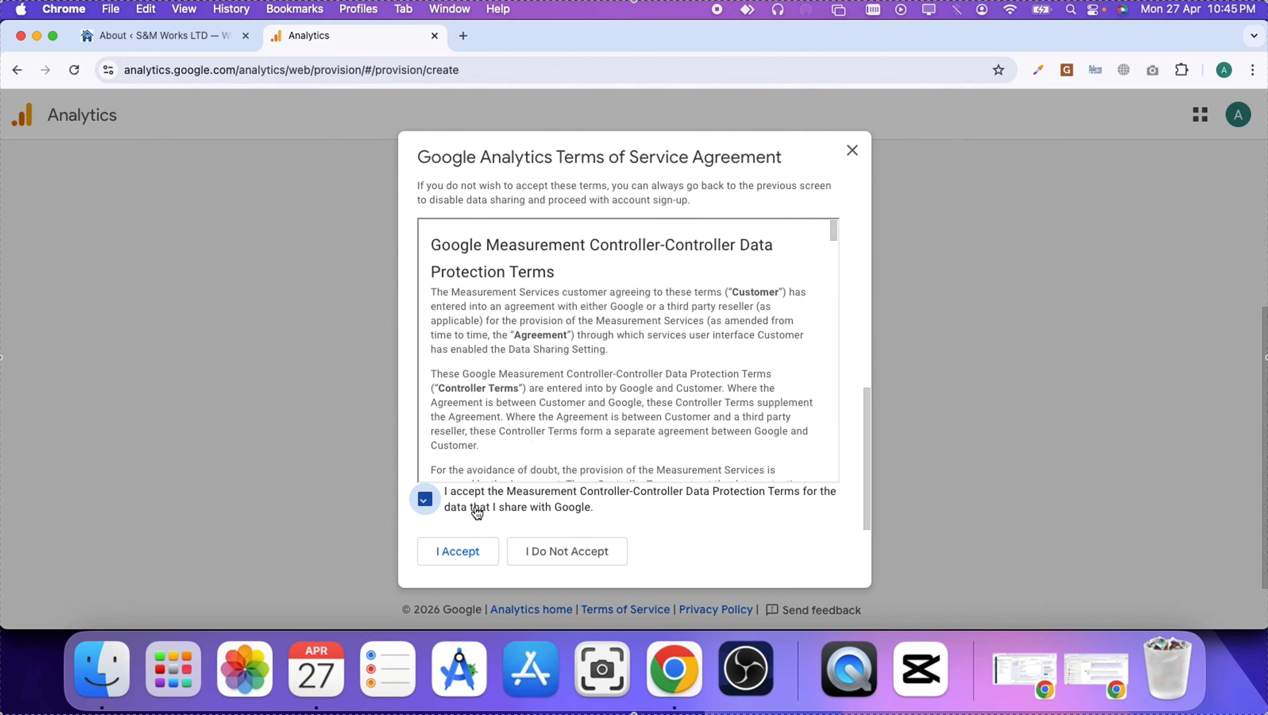
scroll(509, 399, "down", 5)
scroll(509, 399, "down", 5)
left_click(475, 550)
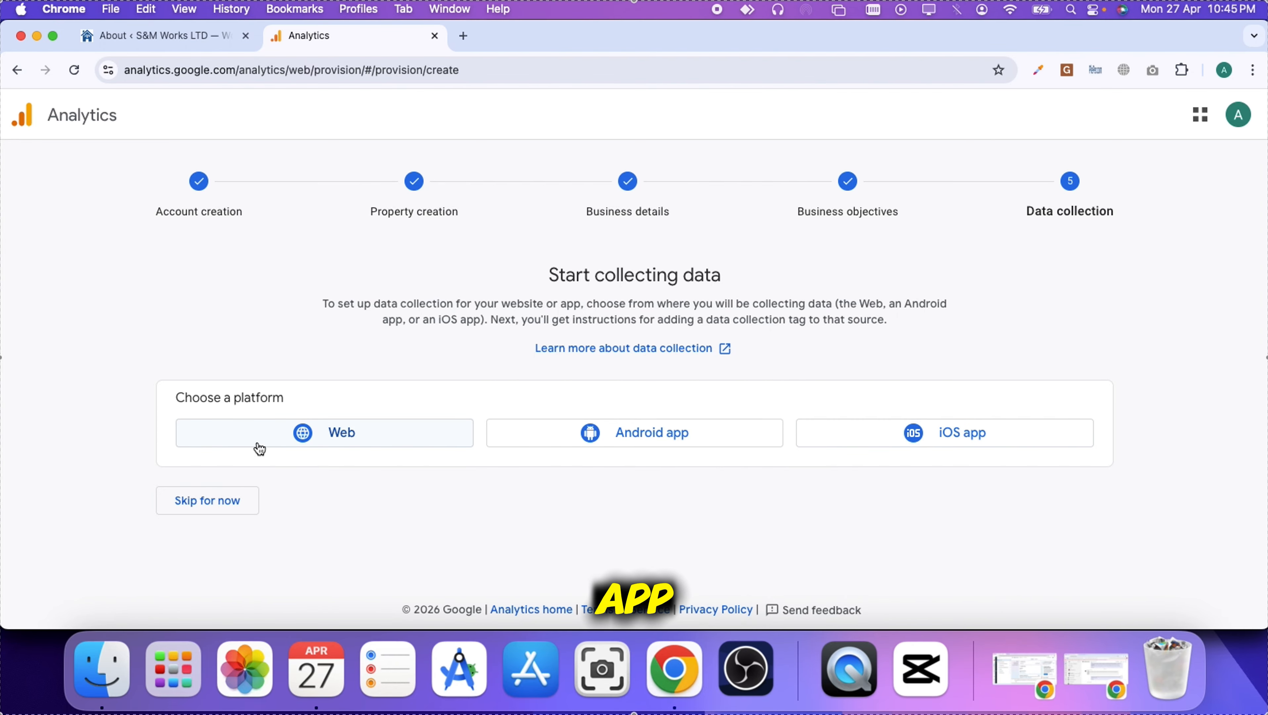
Choose Web as the data collection platform and begin the website URL entry for the stream
left_click(281, 449)
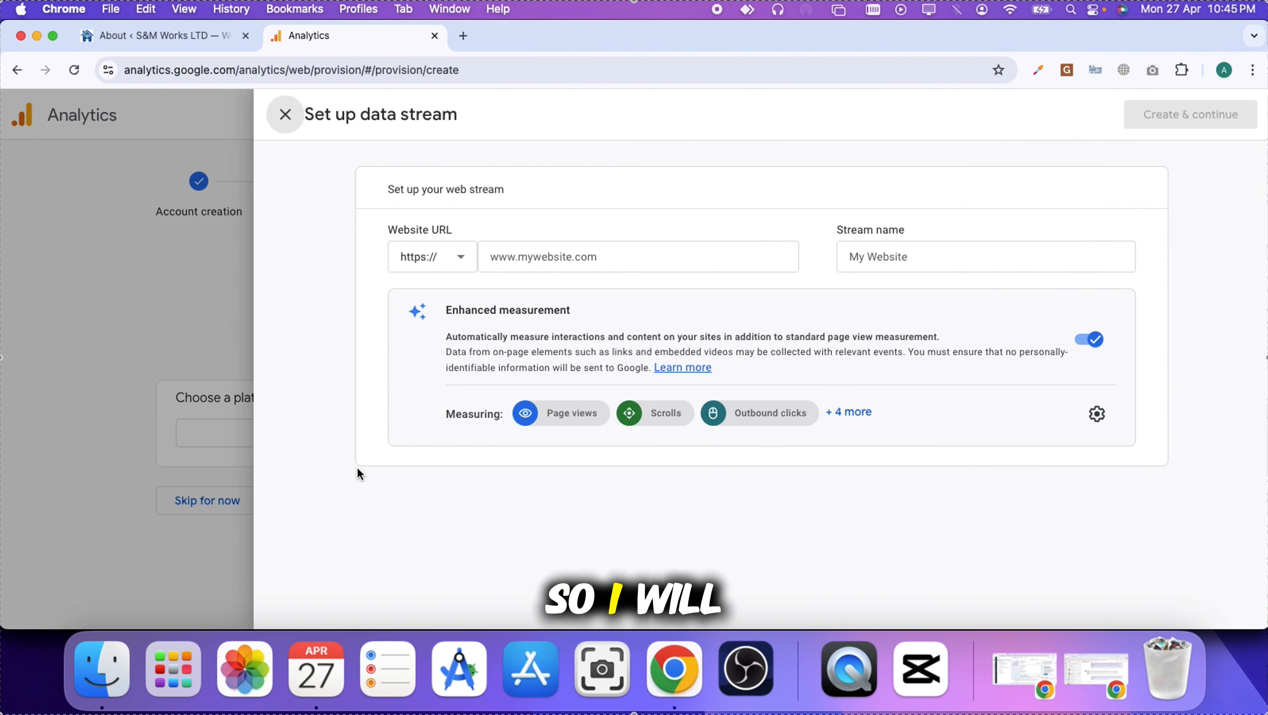
left_click(537, 249)
left_click(406, 282)
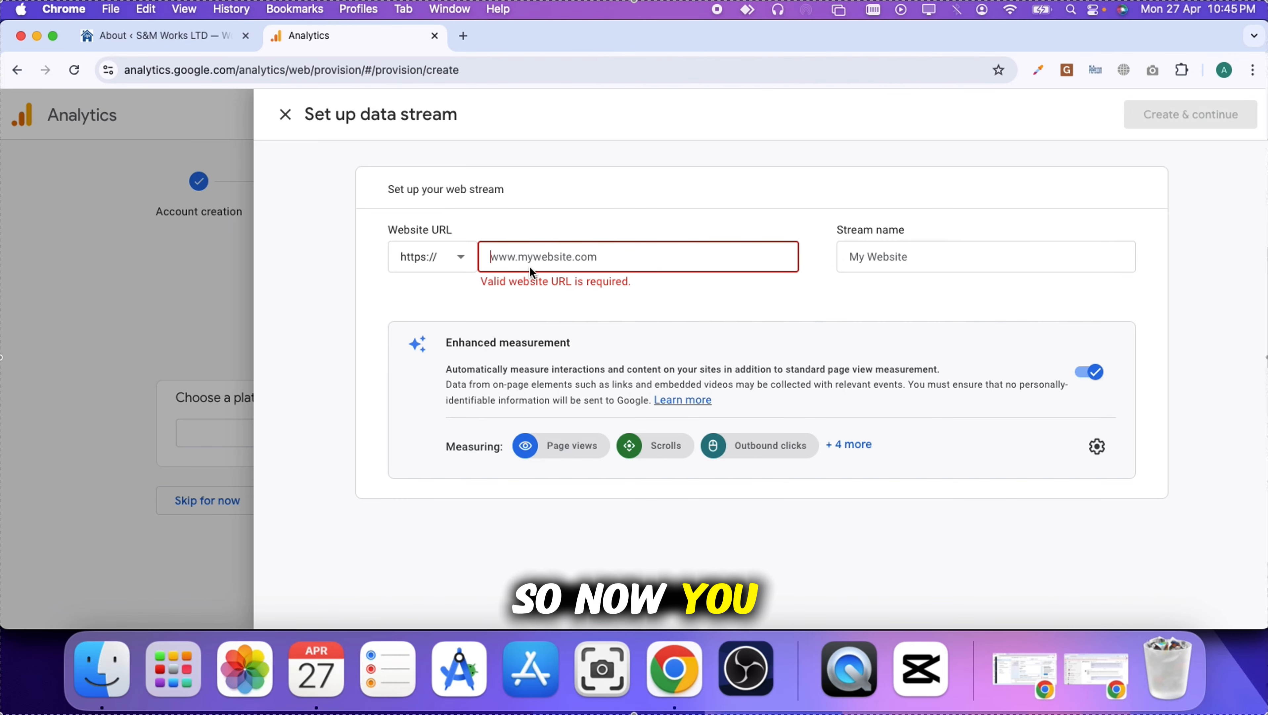
left_click(165, 34)
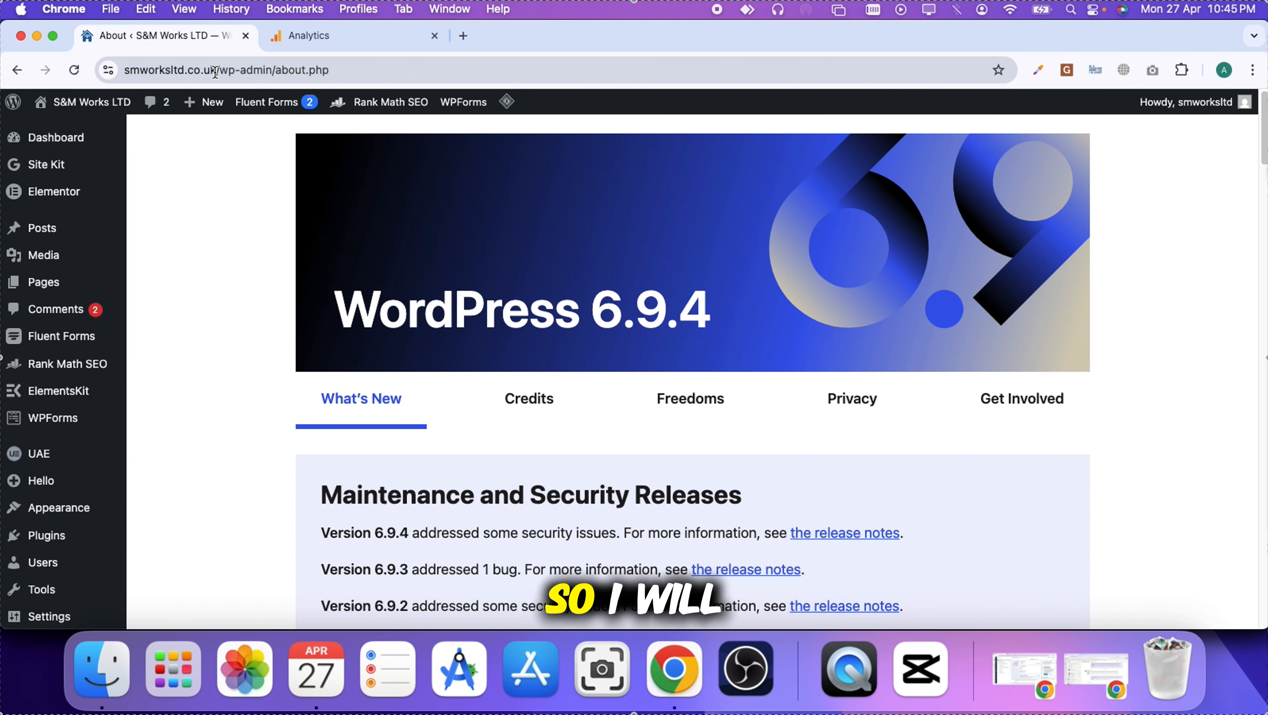
left_click_drag(216, 72, 129, 73)
right_click(191, 75)
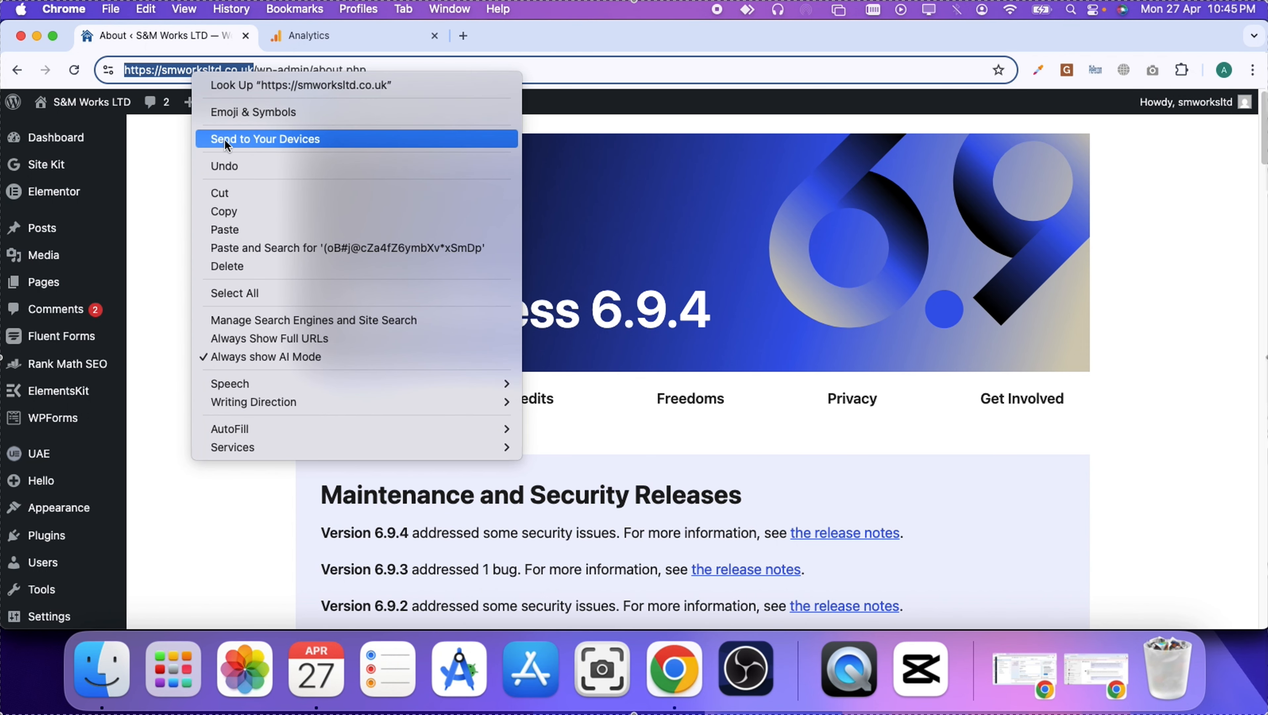
left_click(249, 211)
left_click(309, 35)
right_click(554, 256)
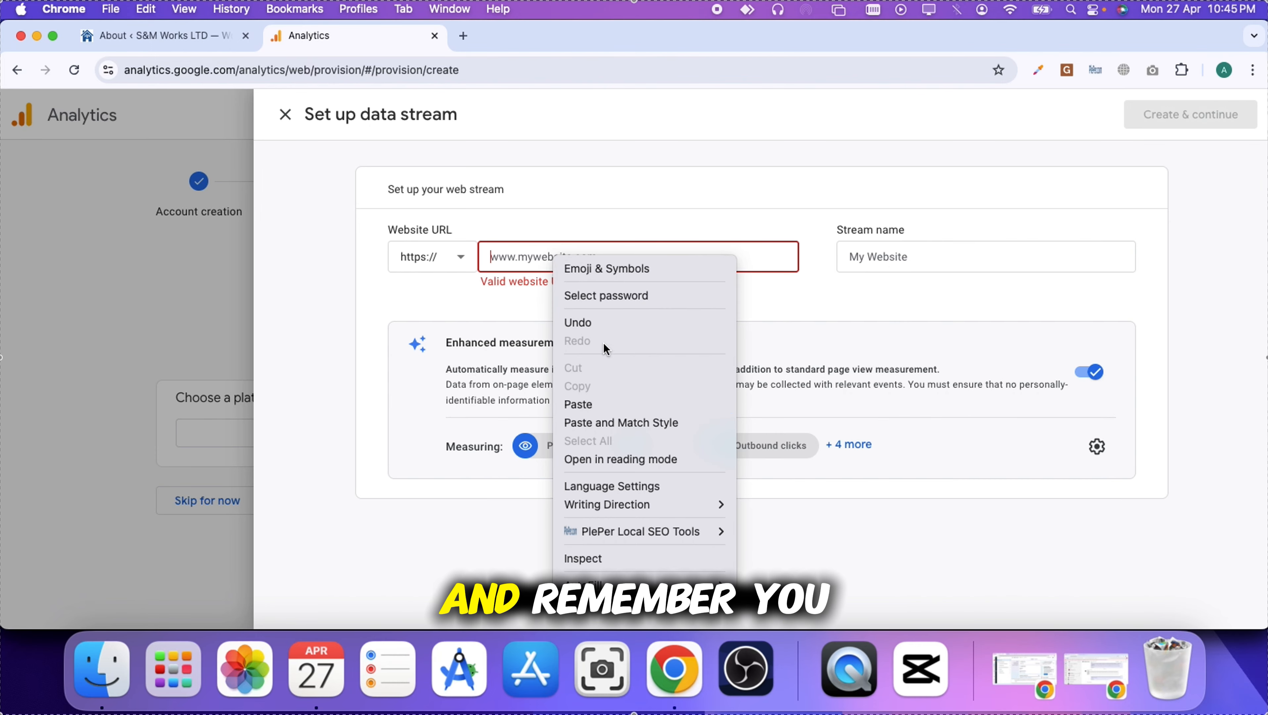
left_click(600, 403)
left_click_drag(525, 256, 399, 259)
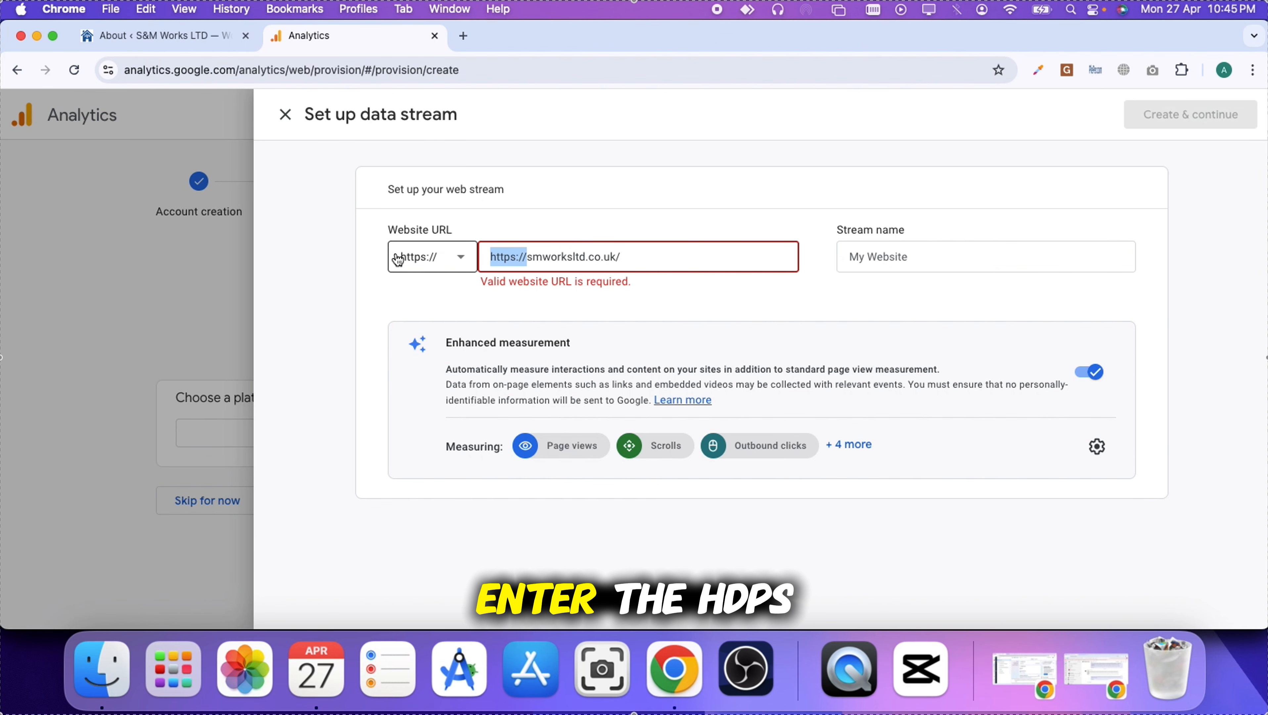
key("BackSpace")
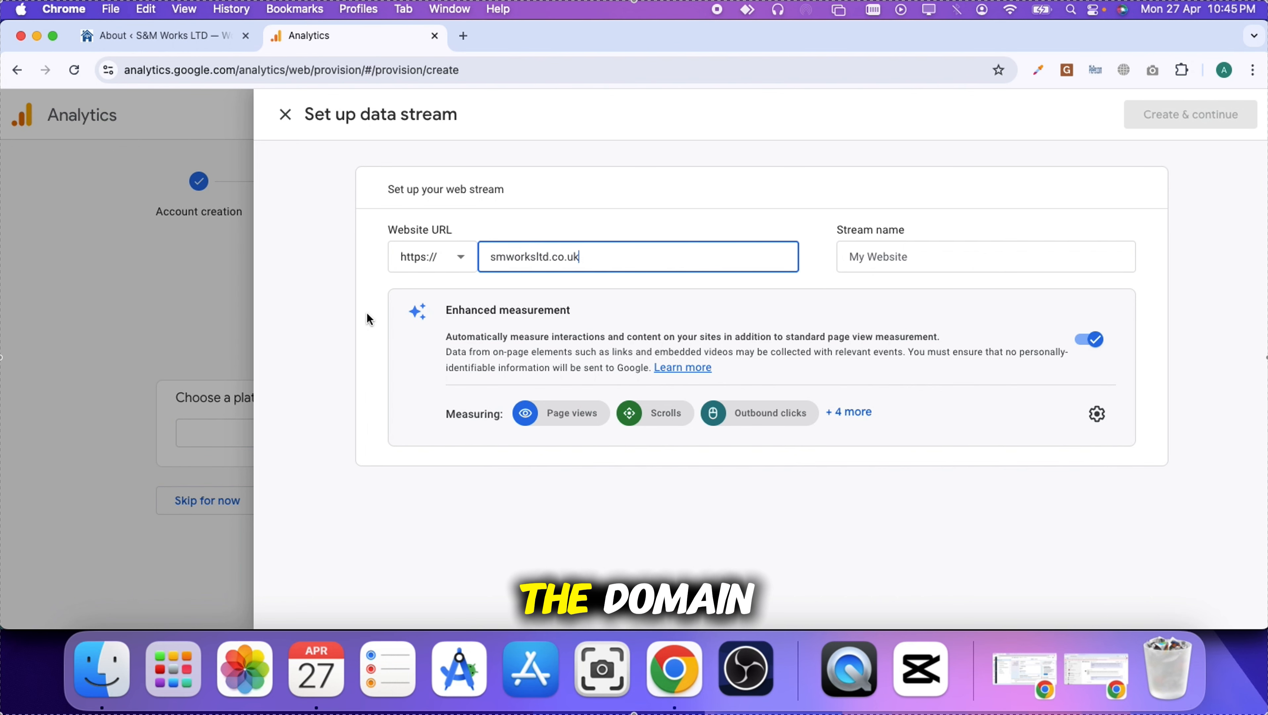
Name the stream "smworksltd - website", reusing the name part copied from the website URL
left_click(862, 263)
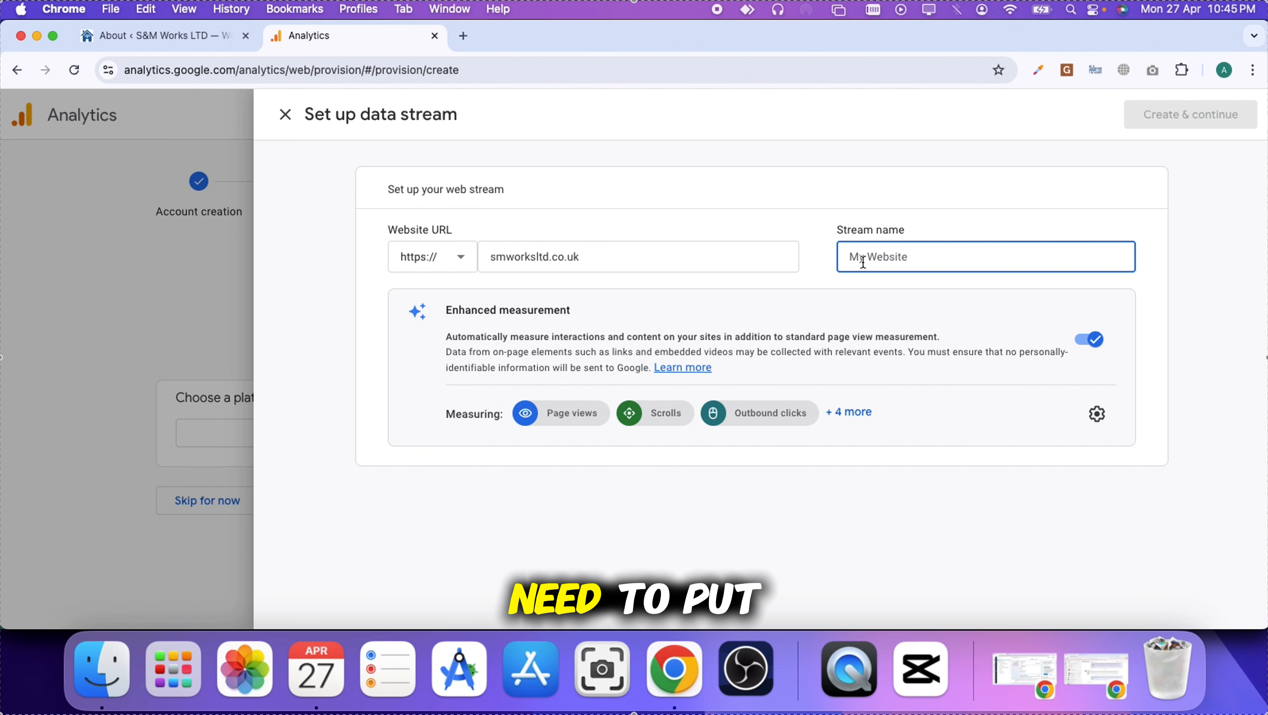
double_click(548, 257)
right_click(530, 257)
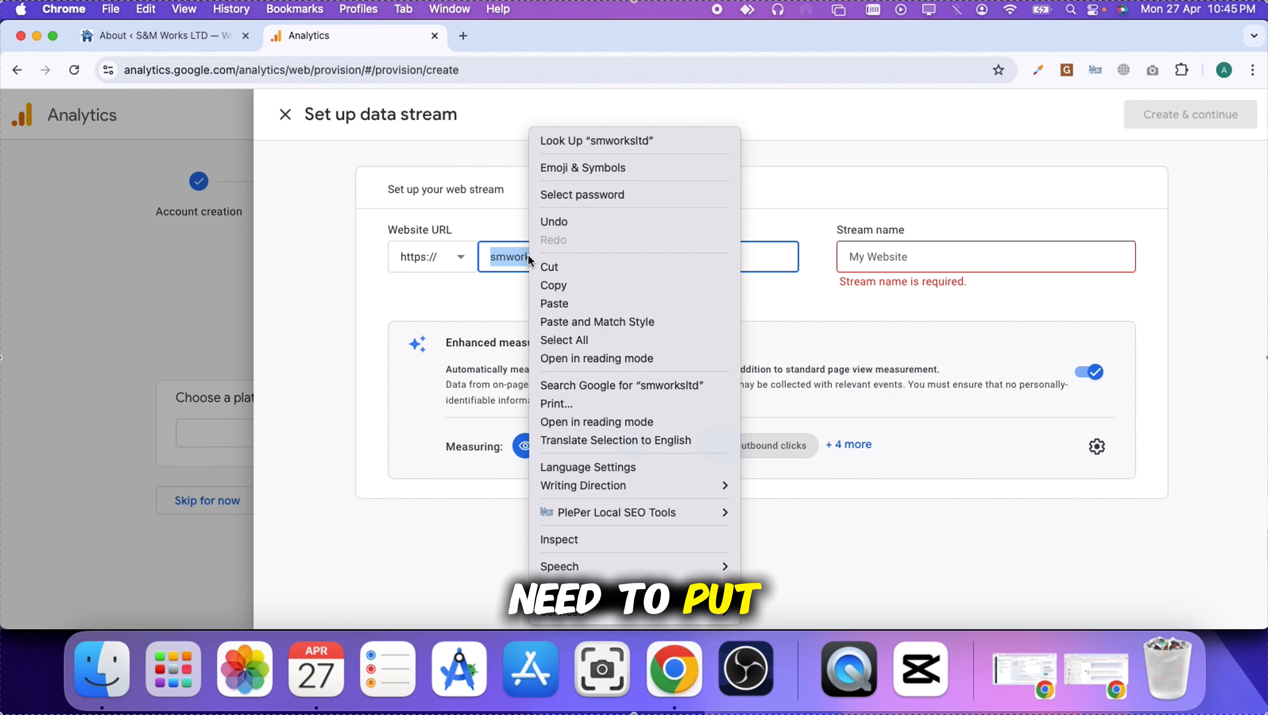
left_click(553, 284)
right_click(878, 258)
left_click(895, 395)
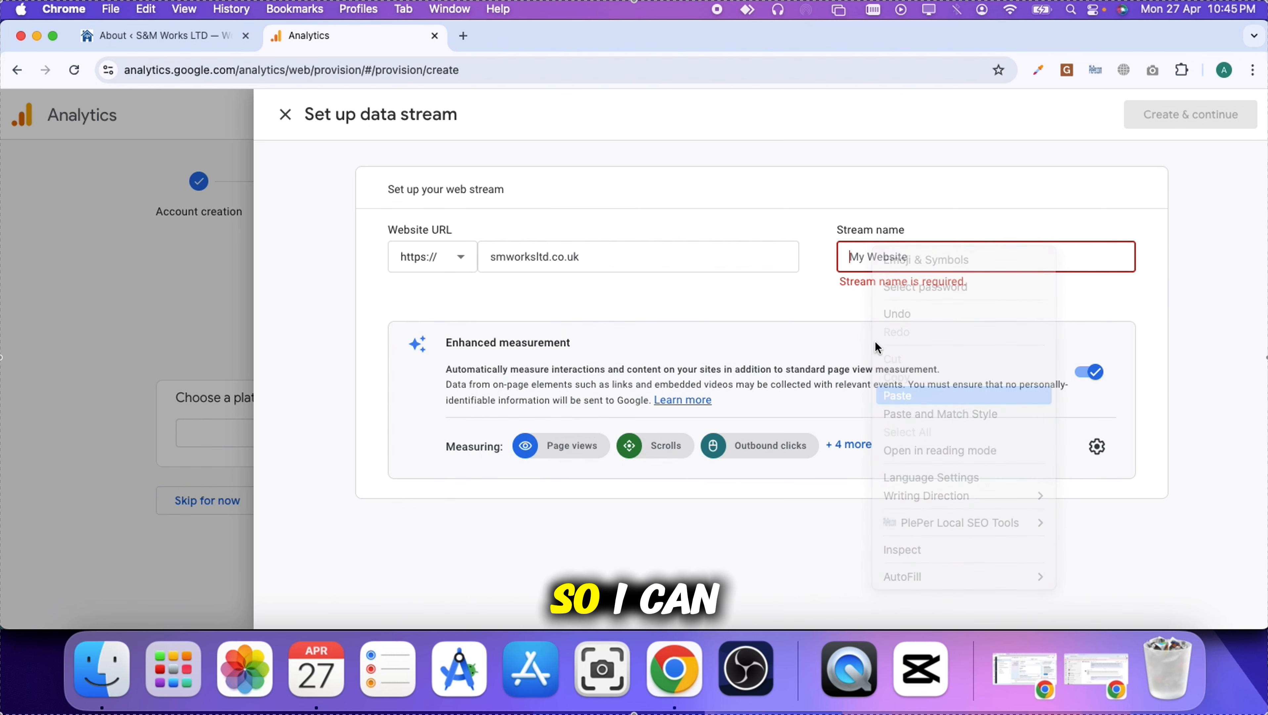
left_click(938, 250)
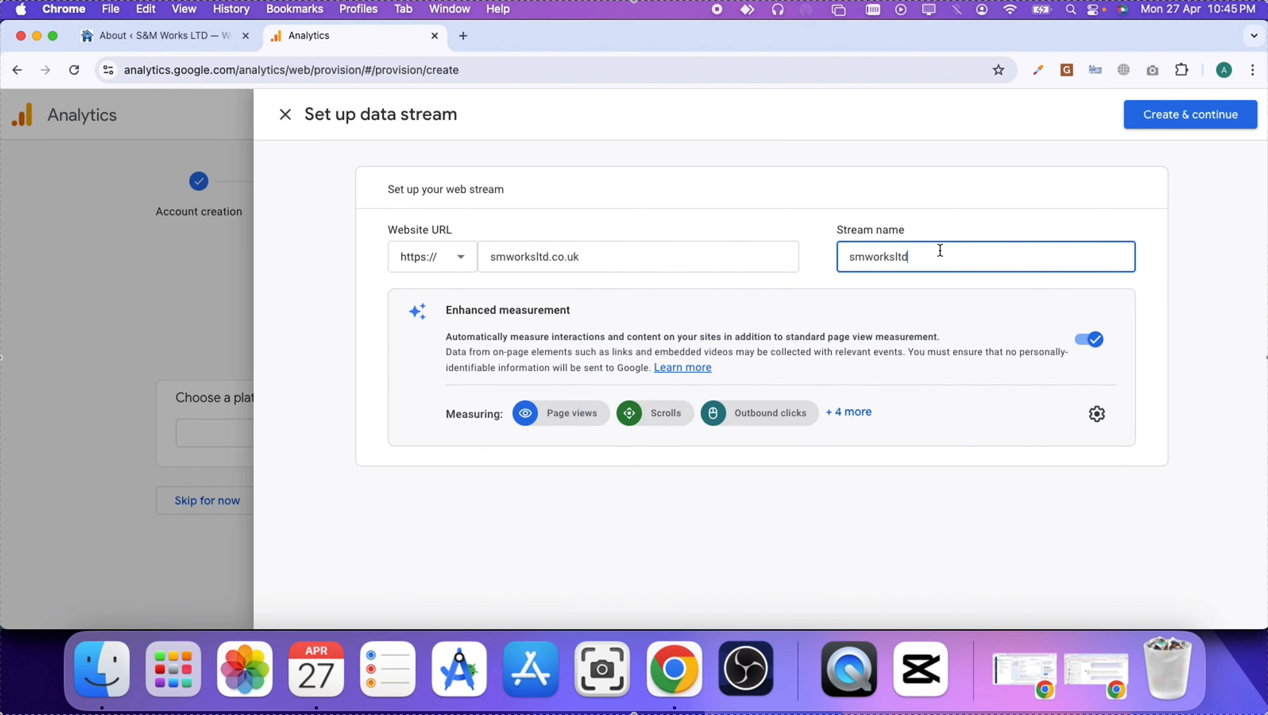
type("0")
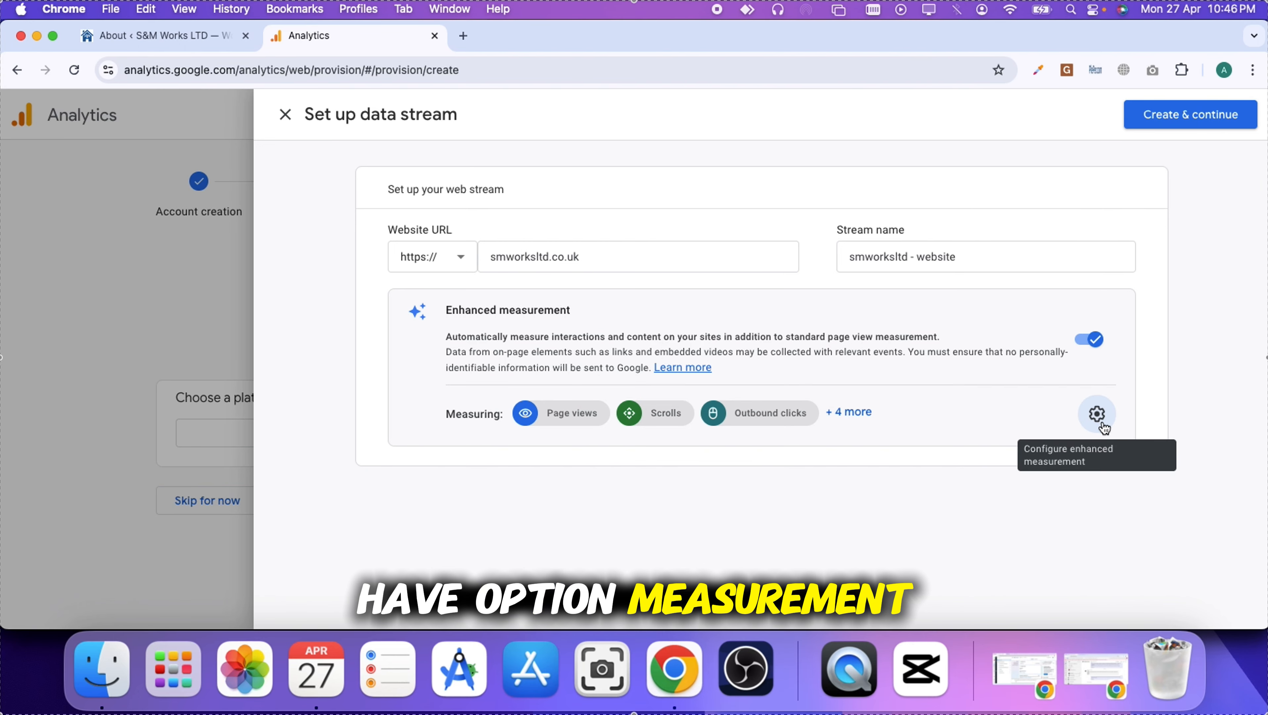
Review and save the enhanced measurement settings with all events enabled, and create the web stream
left_click(1096, 413)
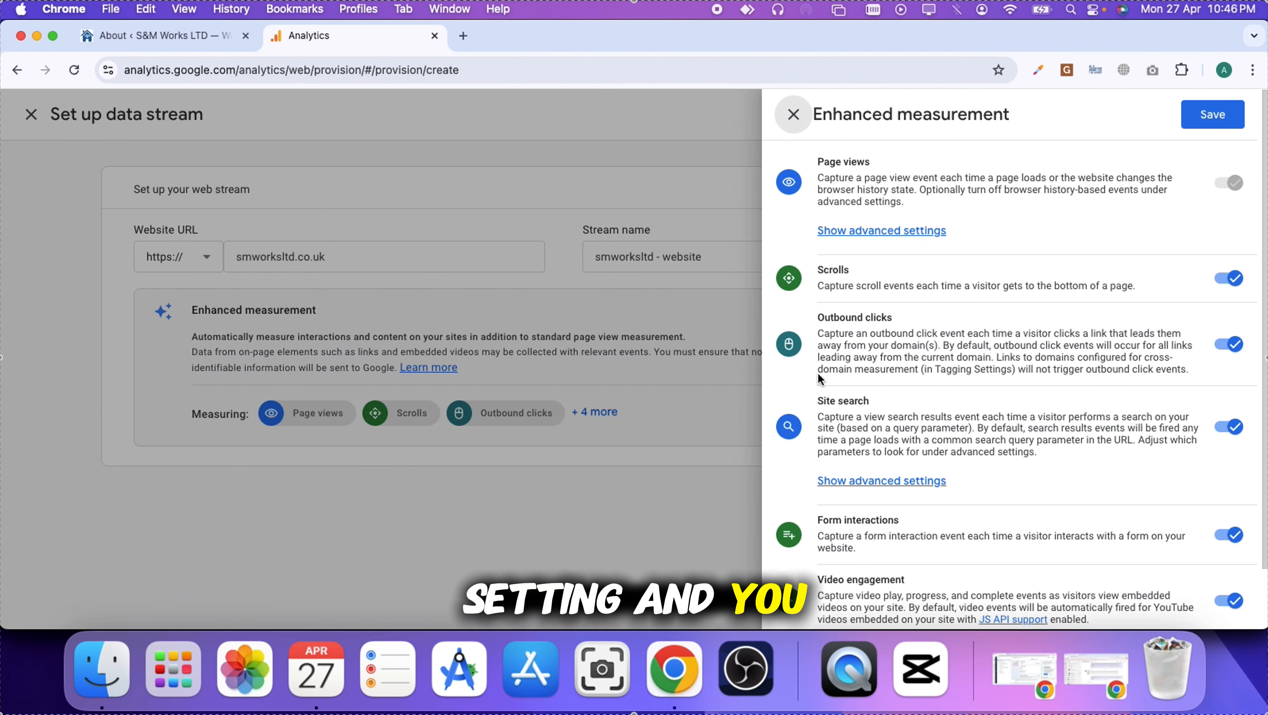
scroll(1005, 400, "down", 2)
scroll(1005, 401, "up", 2)
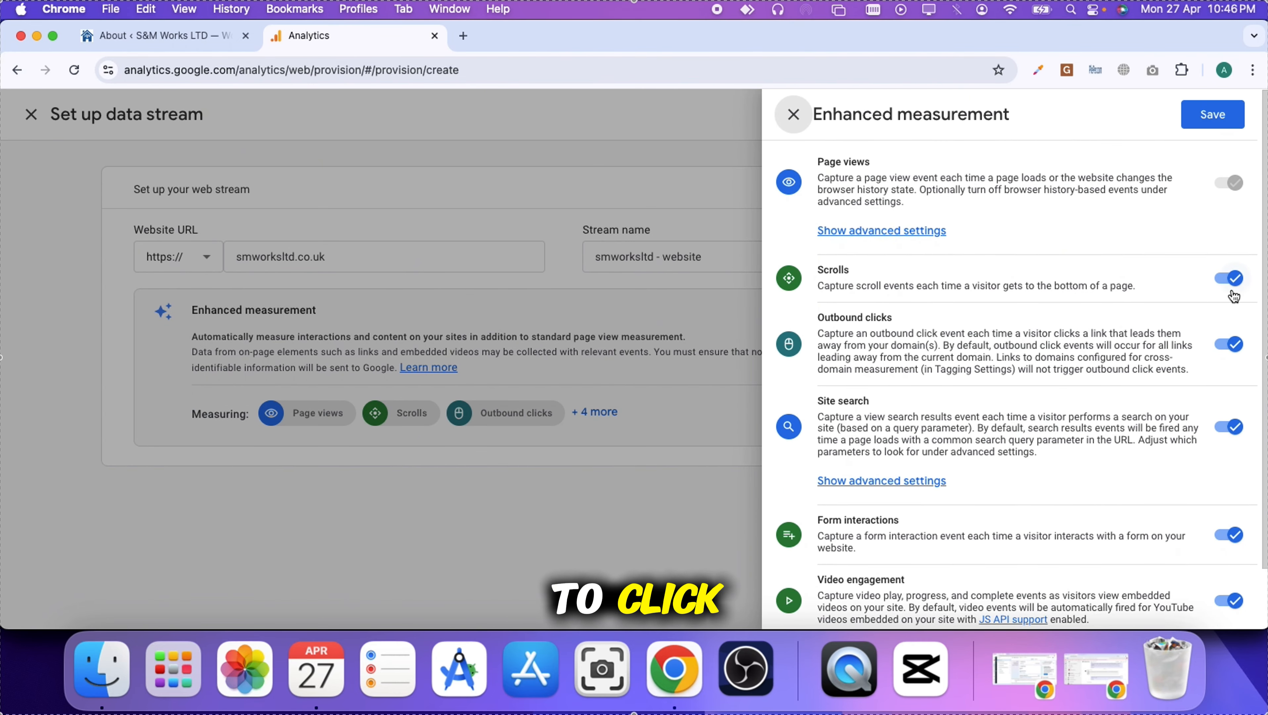
left_click(1226, 281)
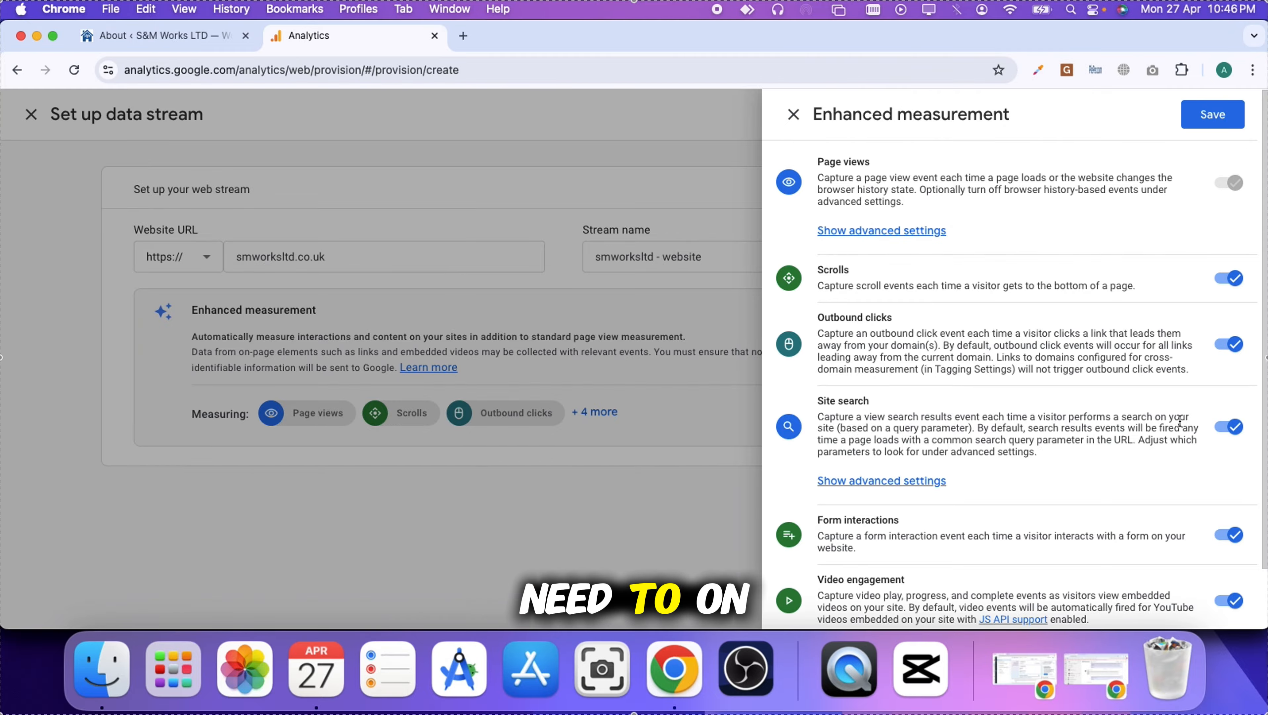
scroll(1208, 439, "down", 2)
scroll(1208, 439, "up", 3)
left_click(1211, 114)
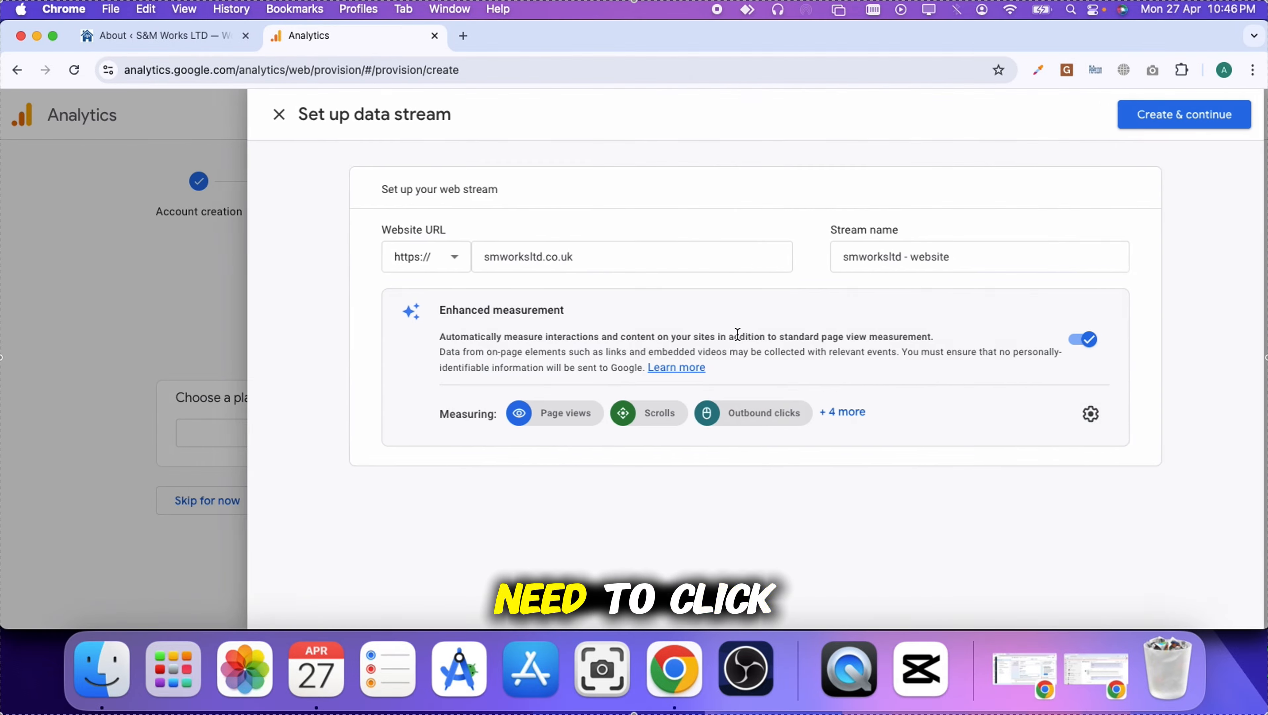
left_click(1205, 116)
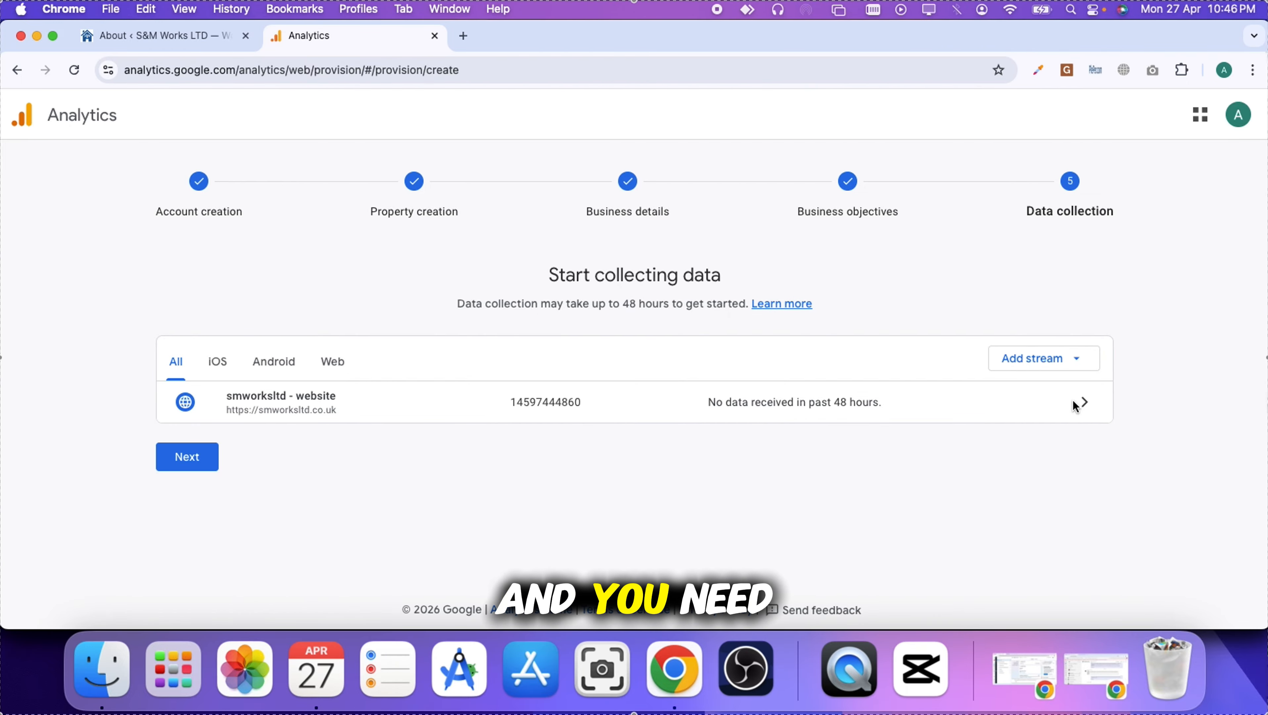
Try to open the smworksltd - website stream's details and continue to the Google tag setup
left_click(961, 414)
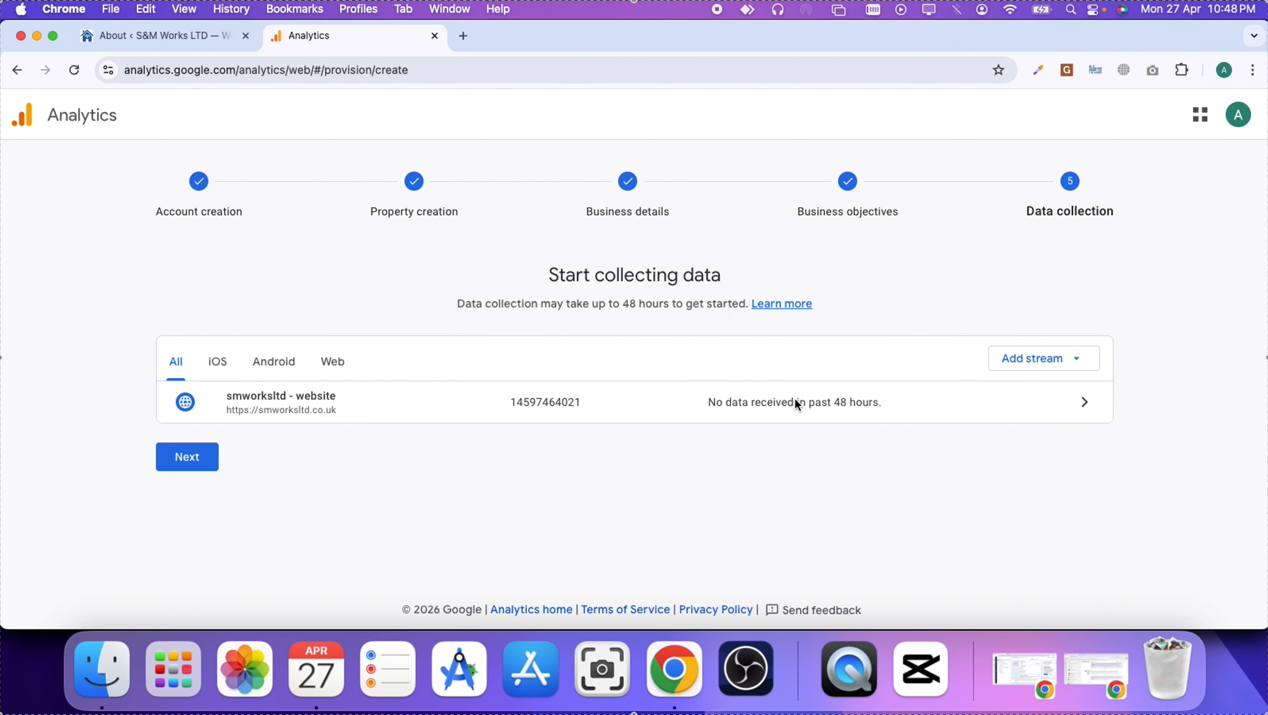
left_click(1085, 399)
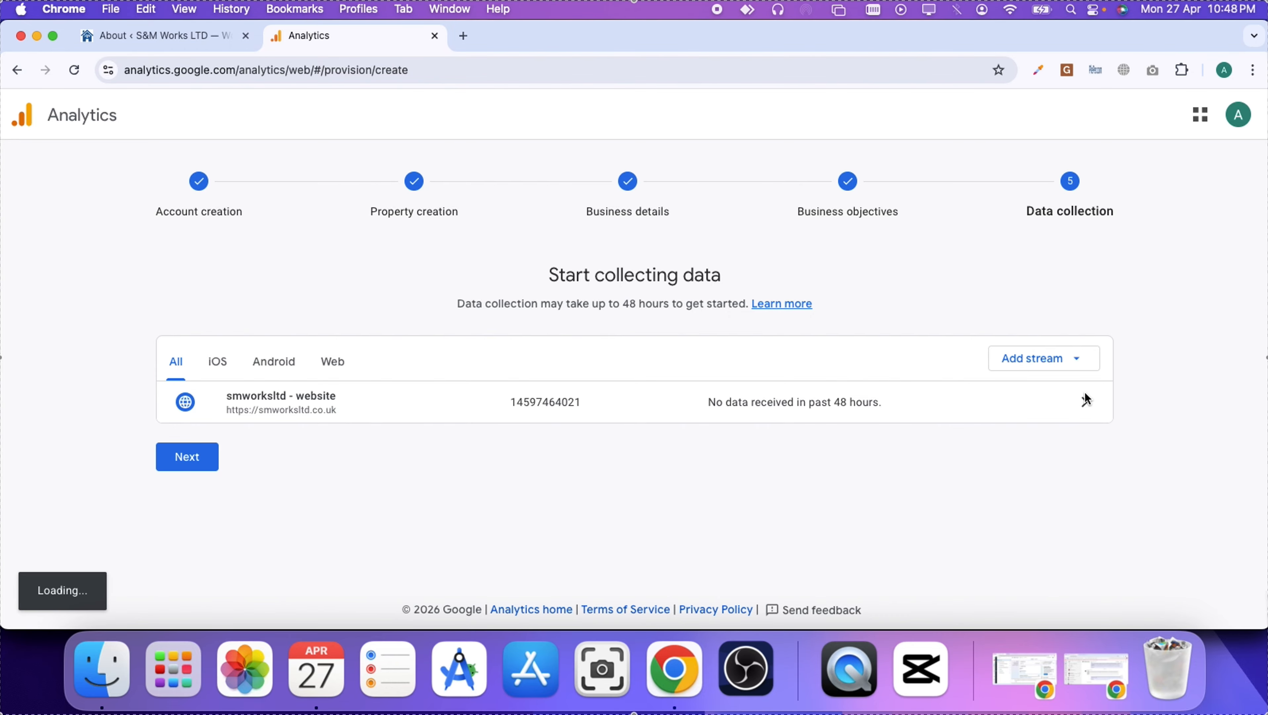
left_click(214, 461)
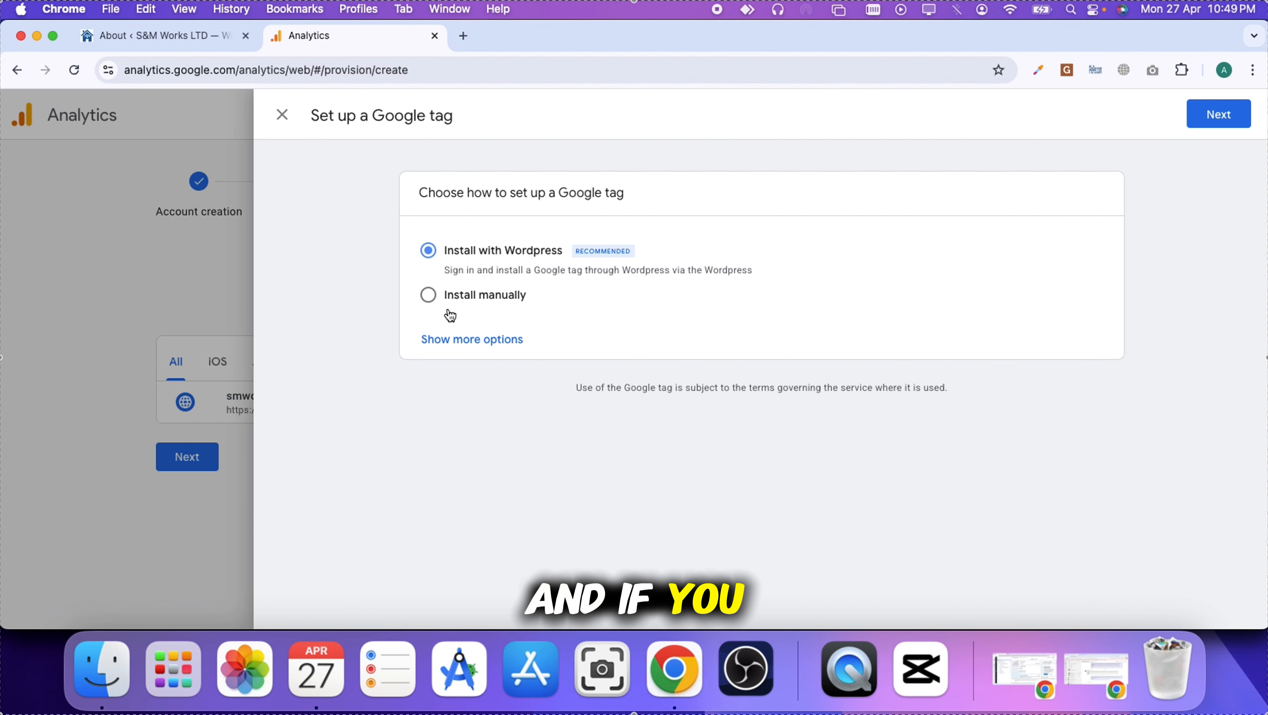
Show all Google tag setup options, proceed with Install with Wordpress and copy the tag ID
left_click(474, 340)
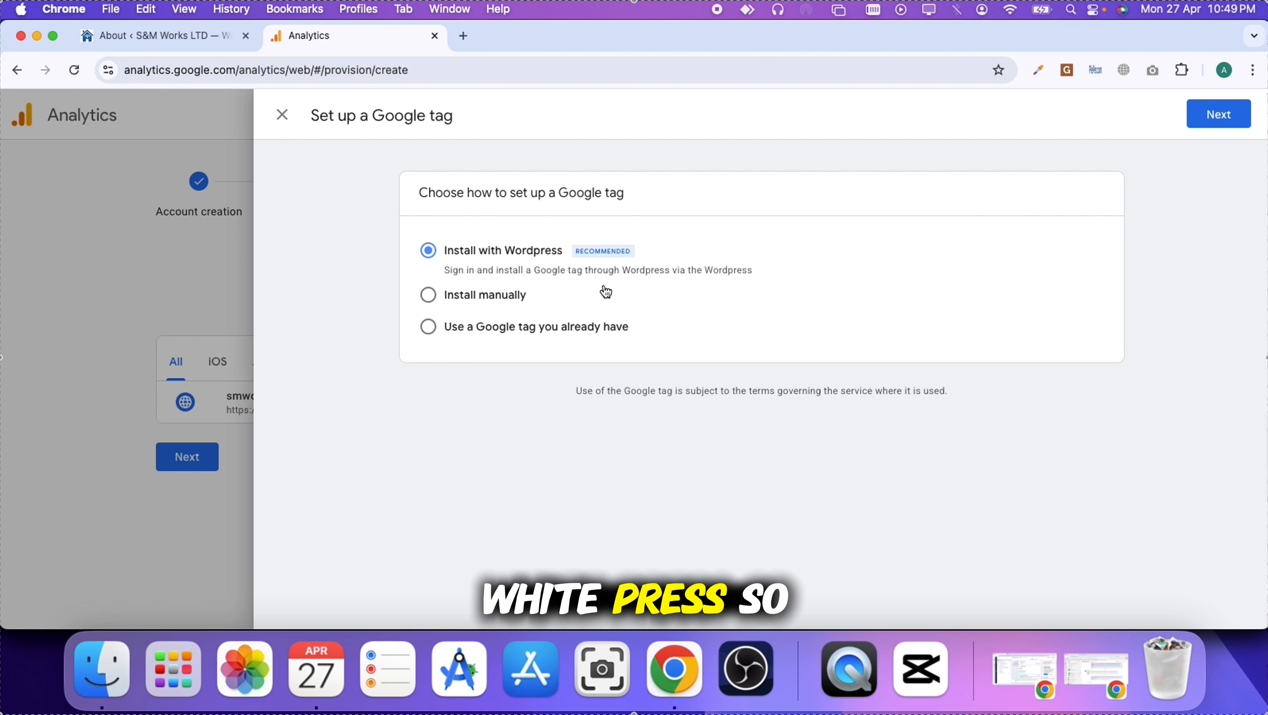
left_click(1208, 114)
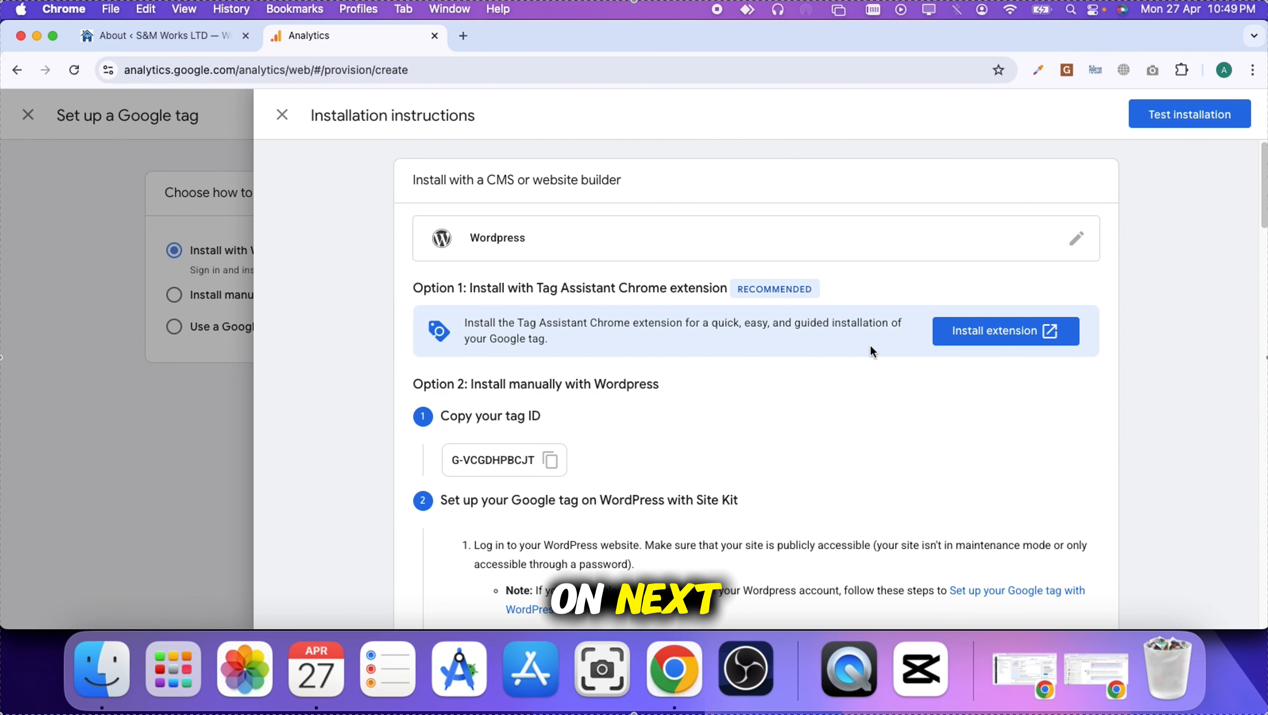
scroll(589, 475, "down", 3)
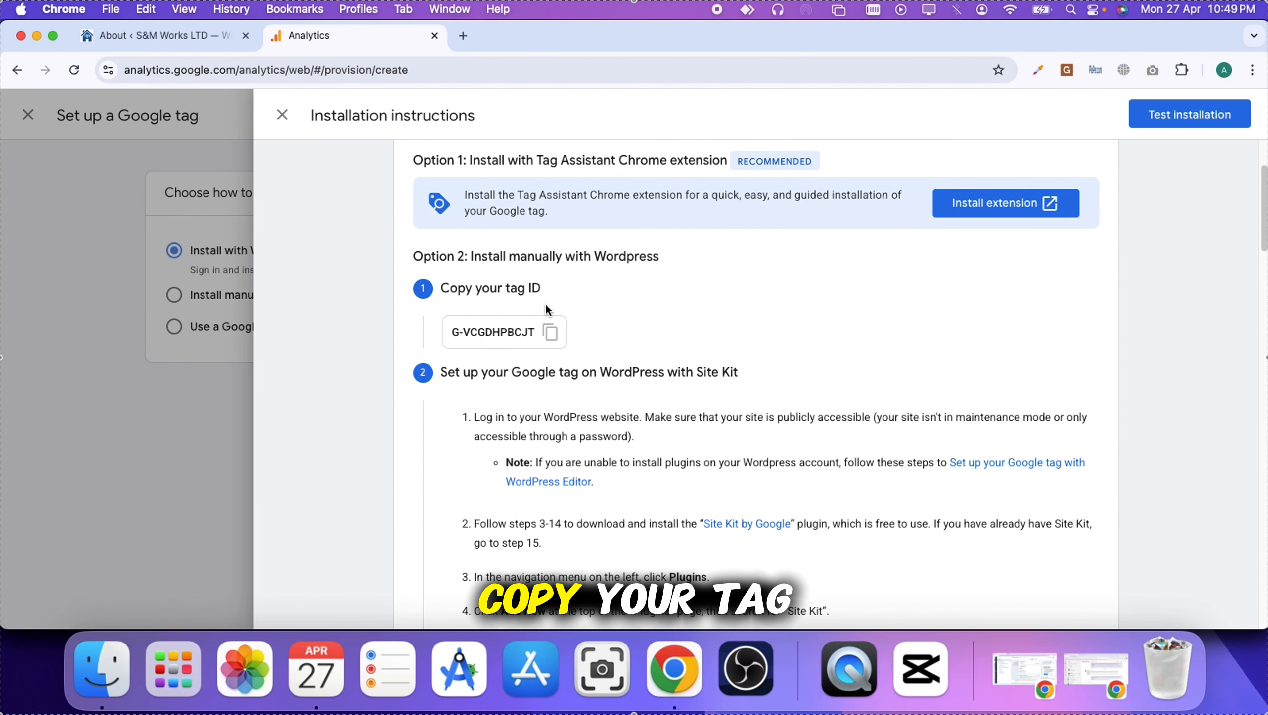
left_click(549, 332)
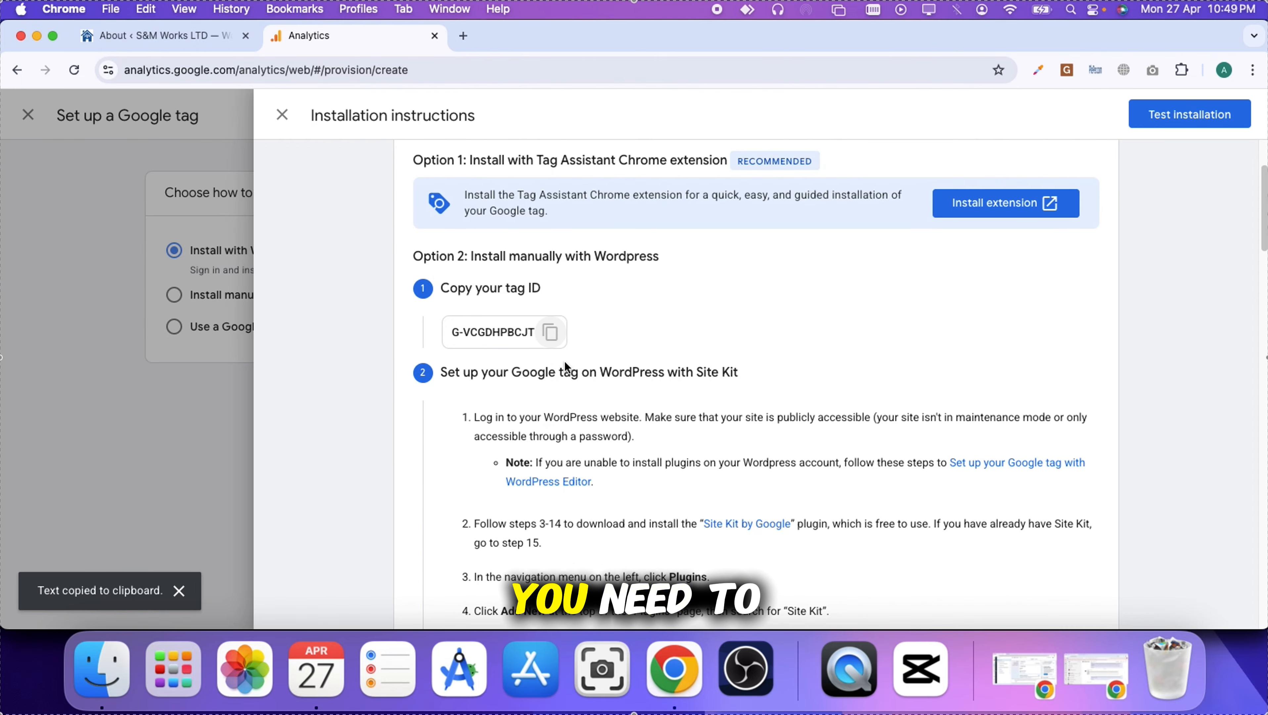
Read through the instructions for installing the Google tag on WordPress with Site Kit
scroll(643, 395, "down", 6)
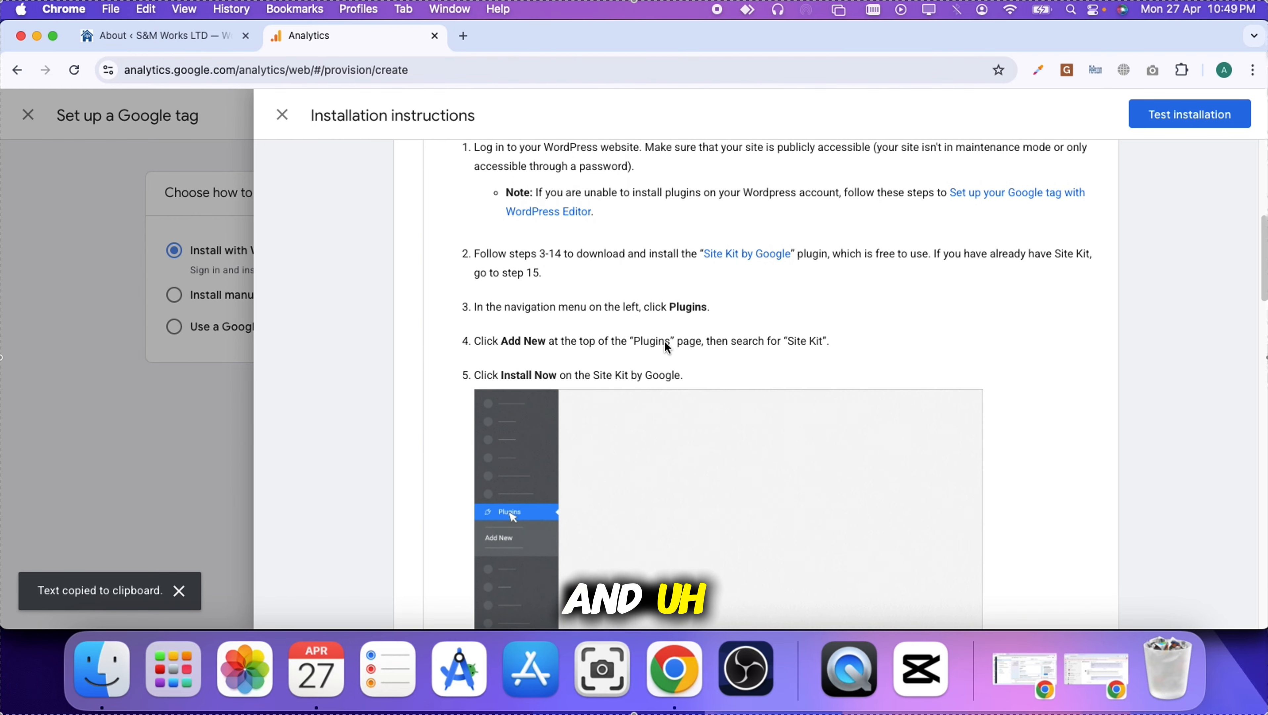
scroll(670, 370, "down", 10)
scroll(691, 408, "down", 5)
scroll(690, 408, "up", 15)
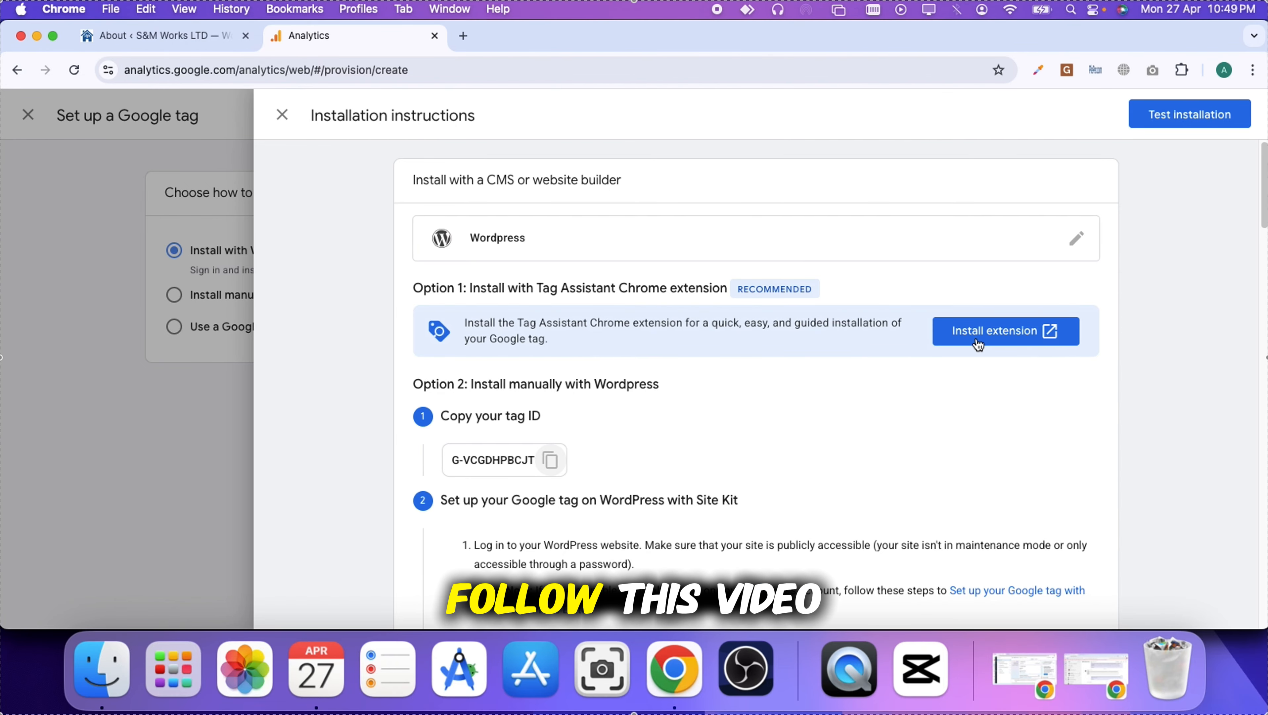
scroll(696, 404, "down", 2)
Switch to the WordPress admin of S&M Works LTD and open the page for adding a plugin
left_click(159, 35)
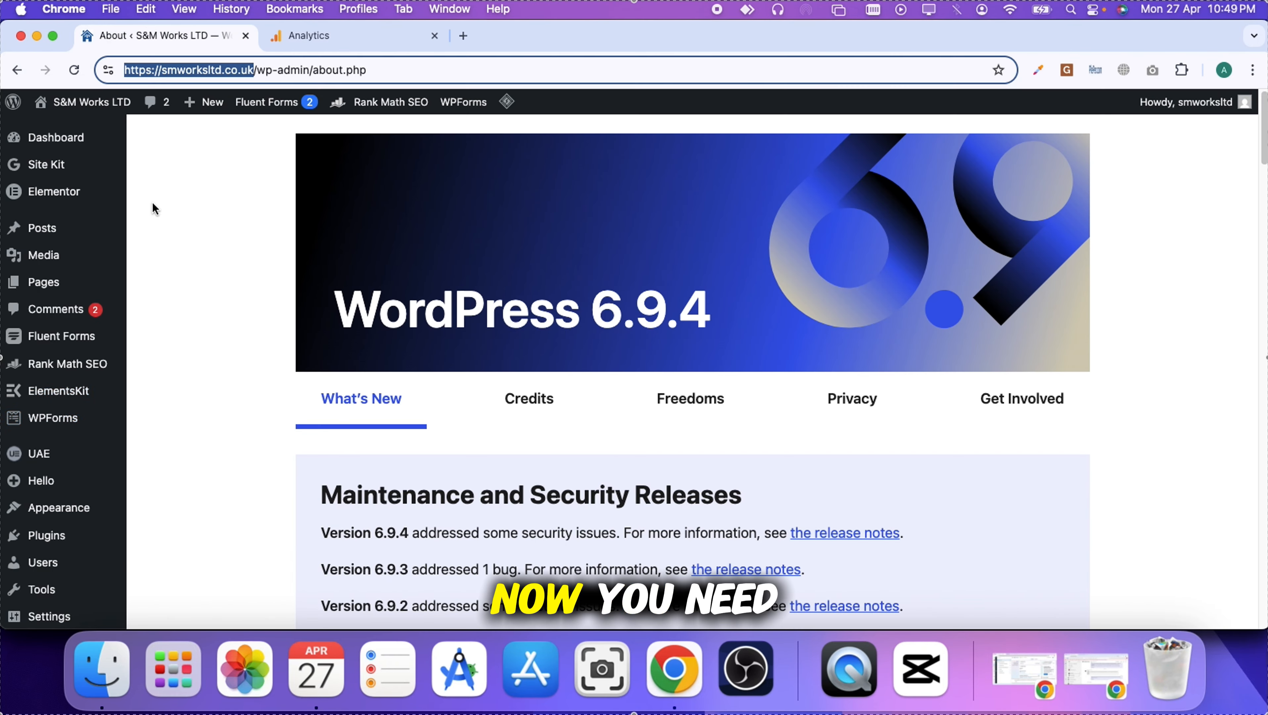
mouse_move(97, 414)
scroll(70, 401, "down", 6)
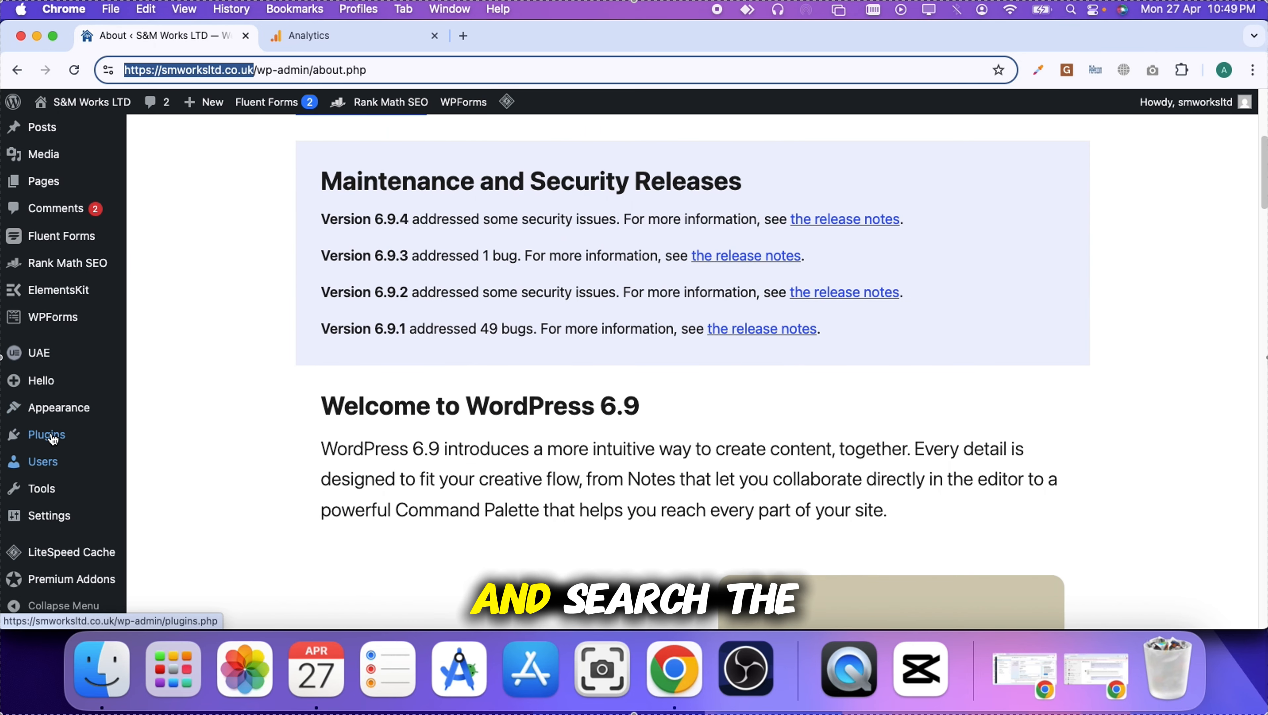
mouse_move(71, 433)
left_click(188, 458)
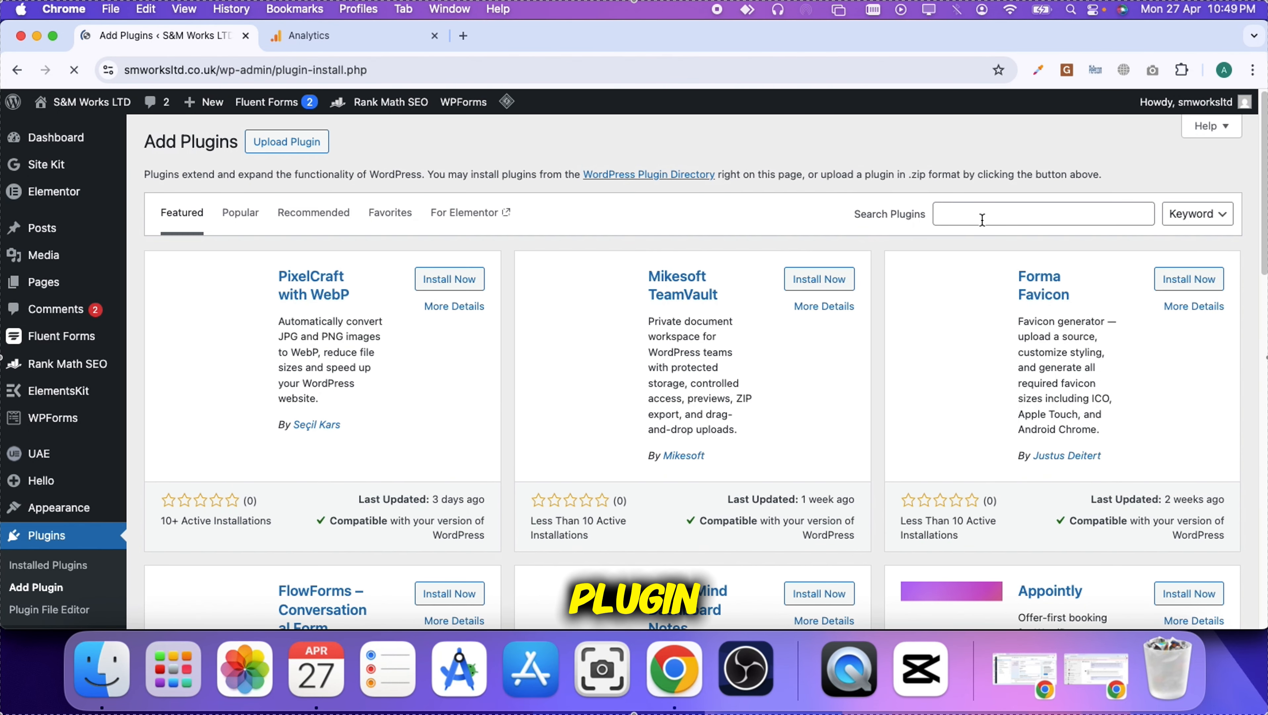
Search the plugin directory for "google console" and examine the Site Kit by Google plugin entry
left_click(984, 215)
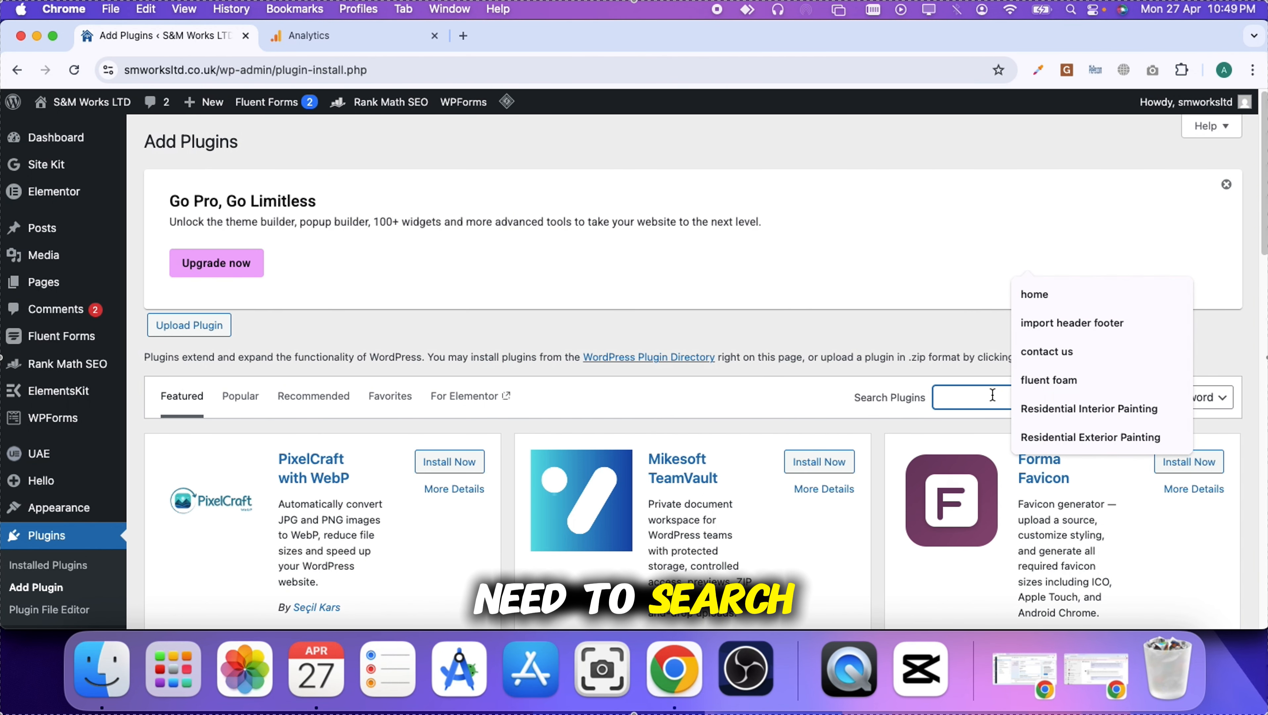
left_click(991, 400)
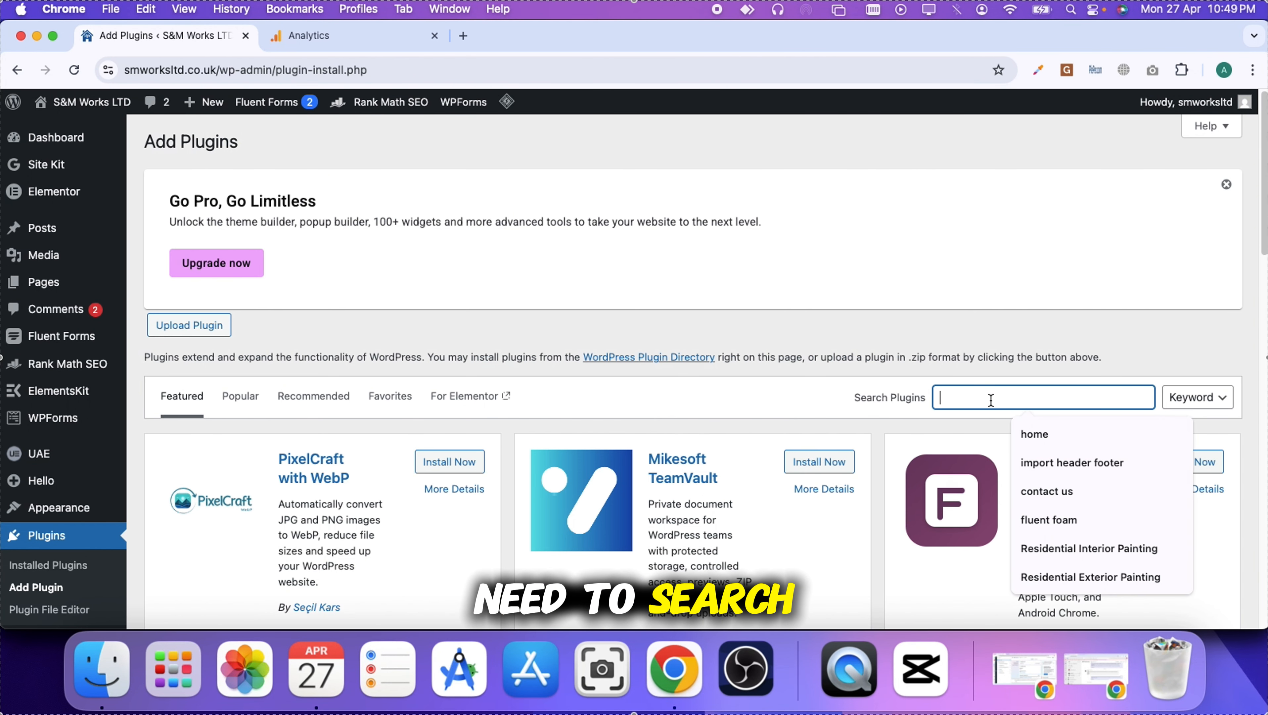
type("google c")
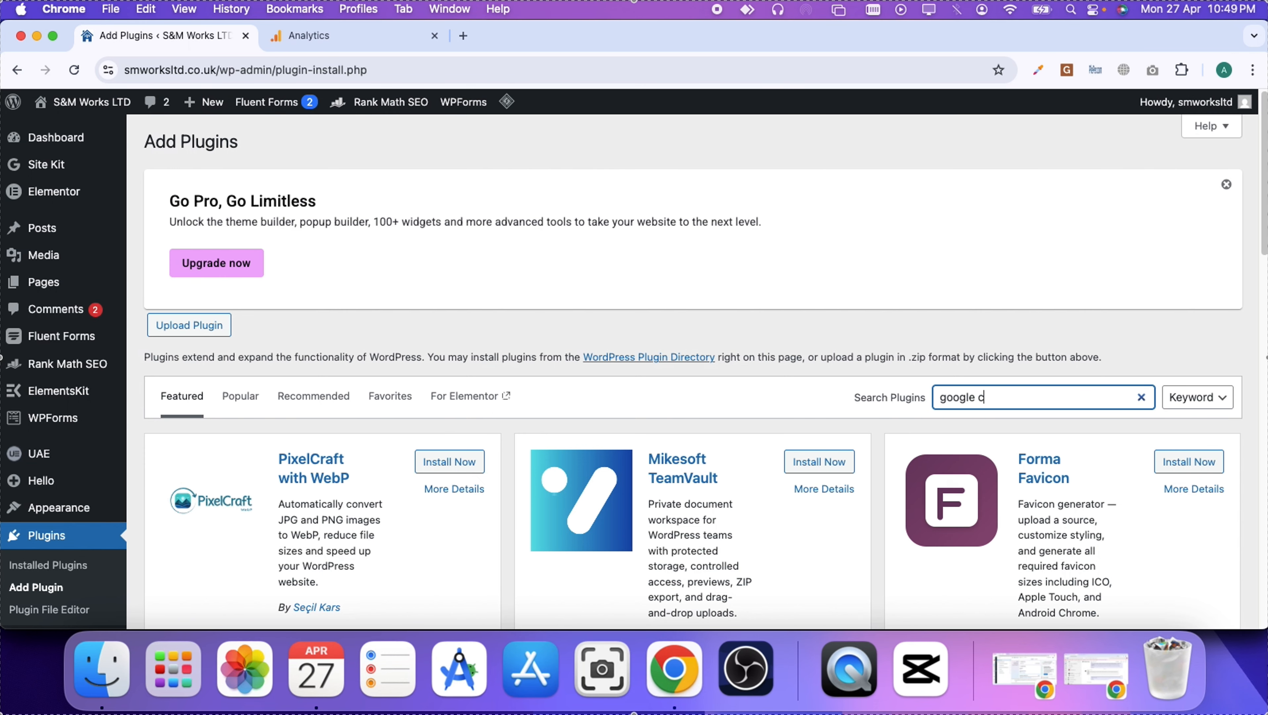
type("omn")
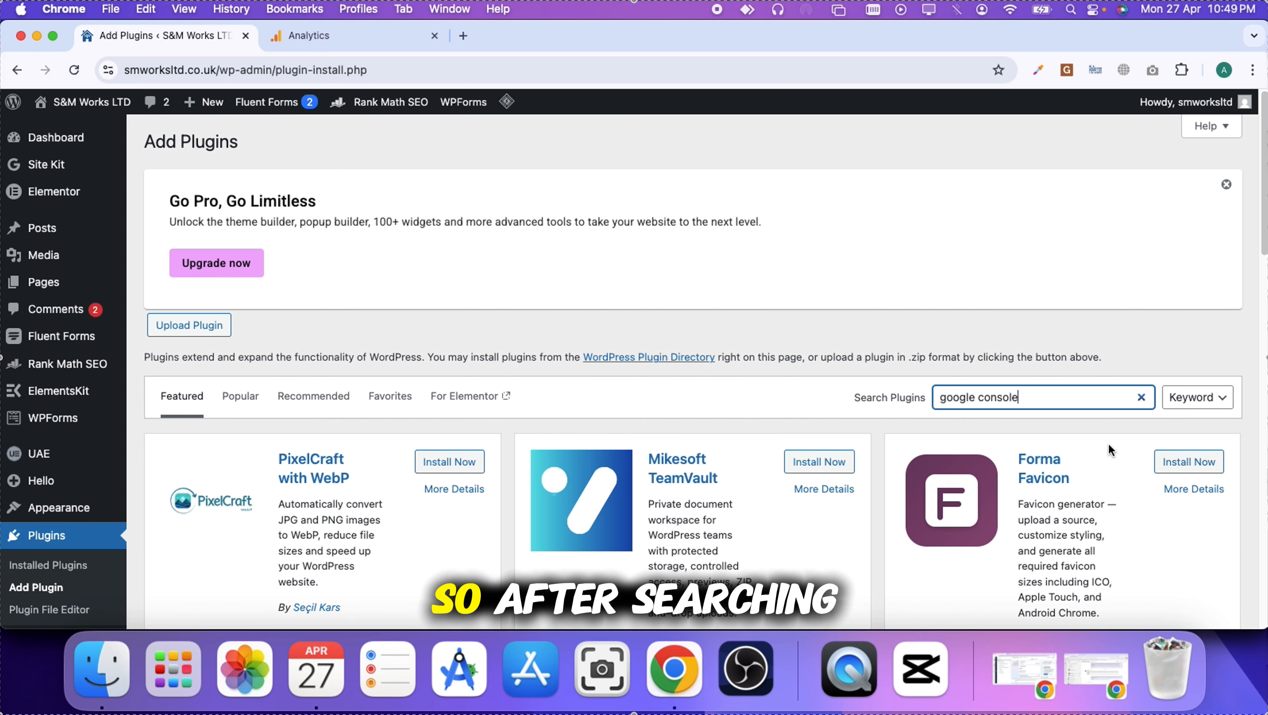
scroll(533, 369, "down", 2)
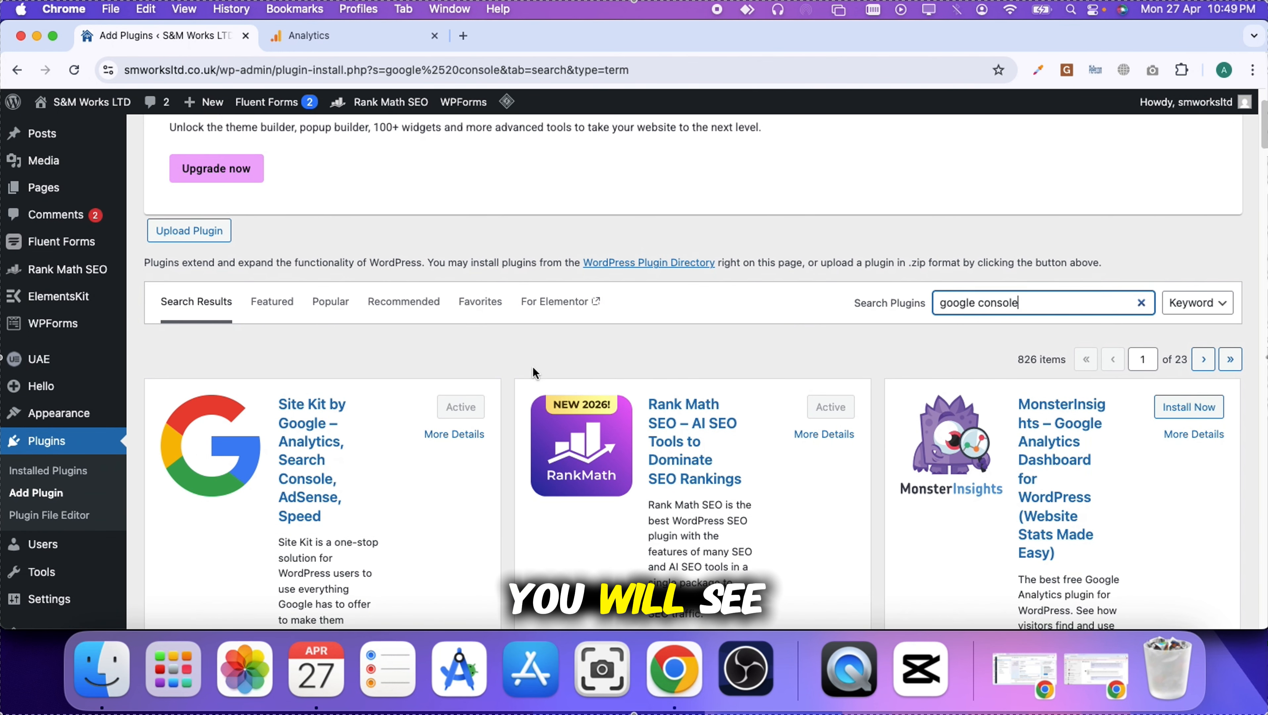
scroll(395, 396, "down", 2)
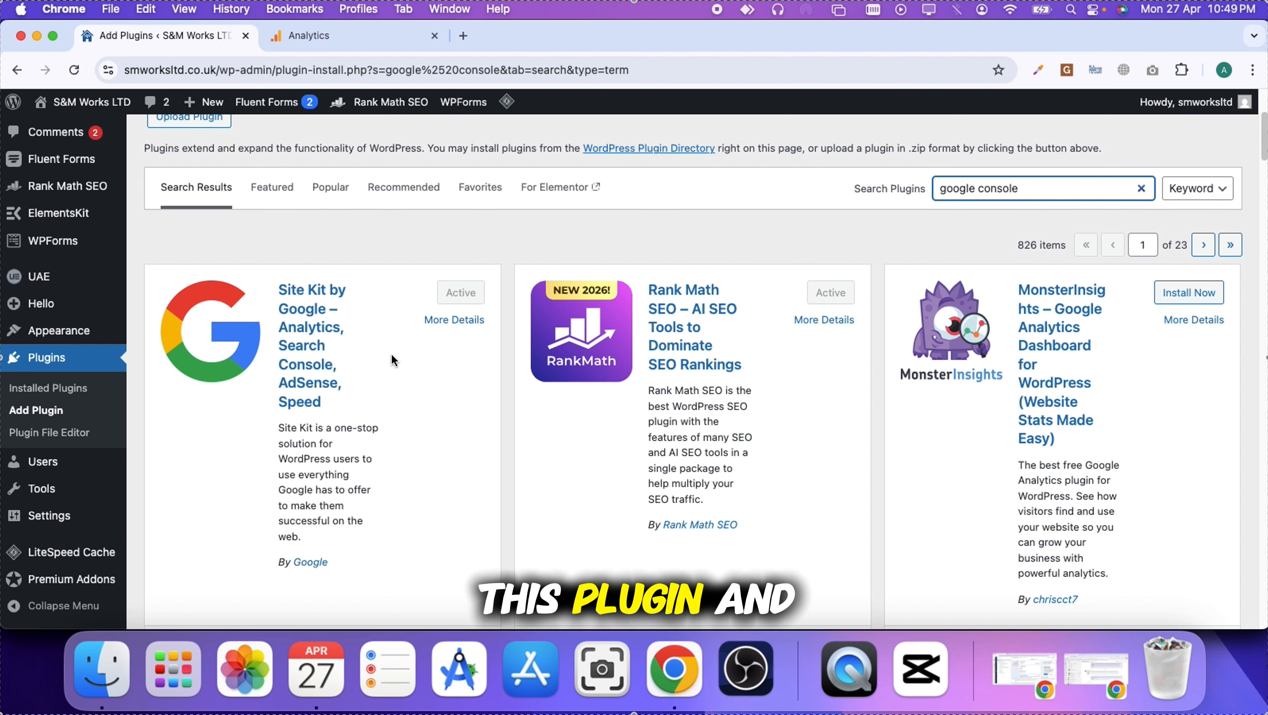
scroll(391, 353, "up", 4)
scroll(406, 368, "down", 5)
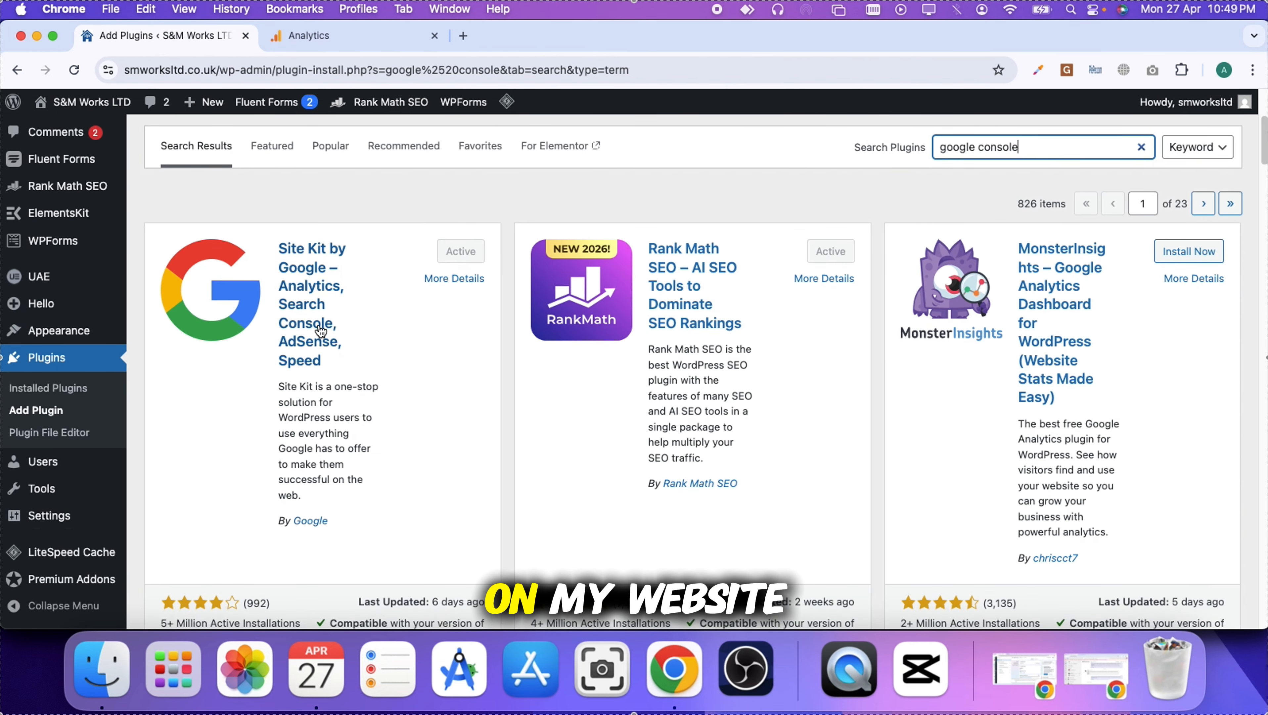
Open the Site Kit dashboard and sign in to Site Kit with the existing Google account
scroll(320, 331, "up", 5)
mouse_move(50, 166)
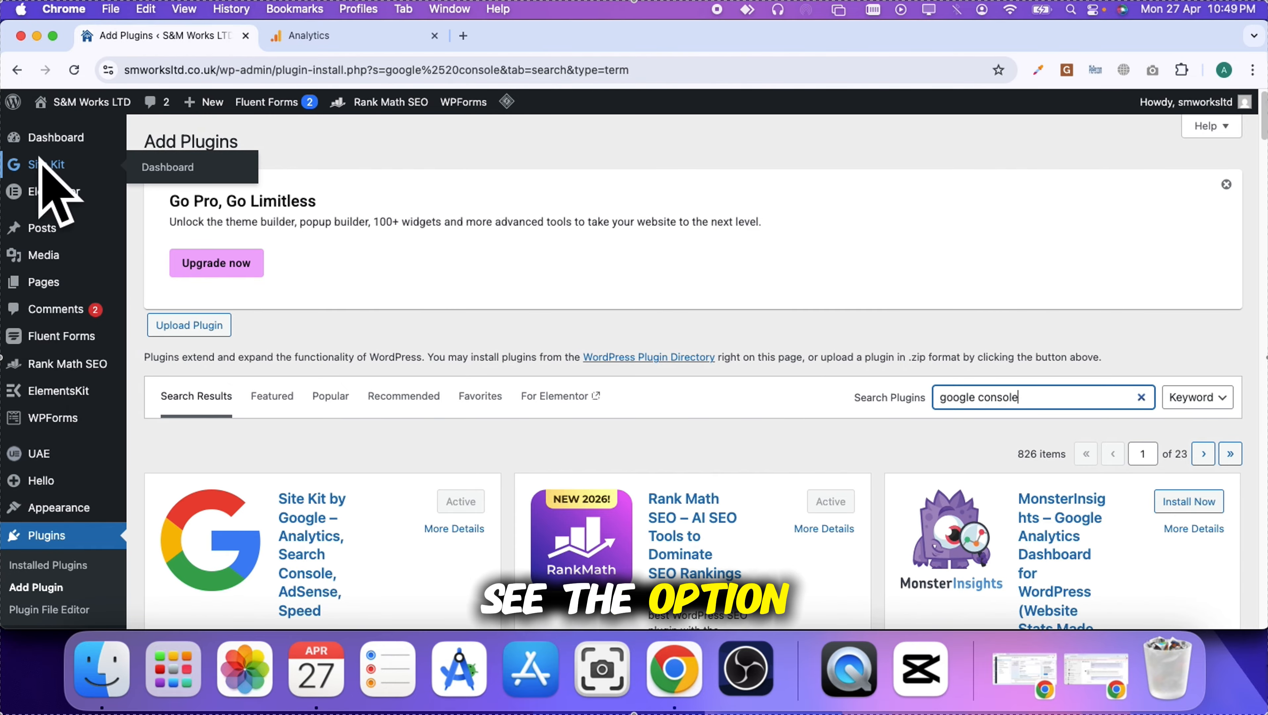
left_click(189, 169)
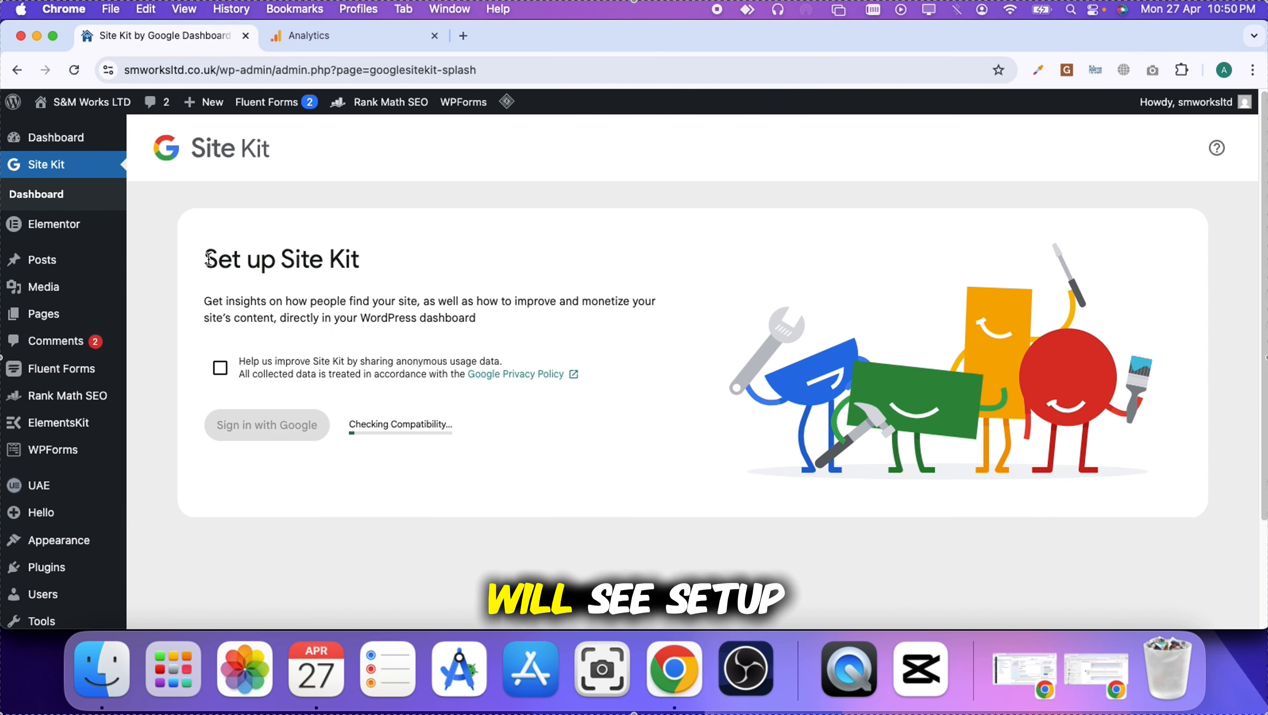
left_click_drag(203, 259, 371, 259)
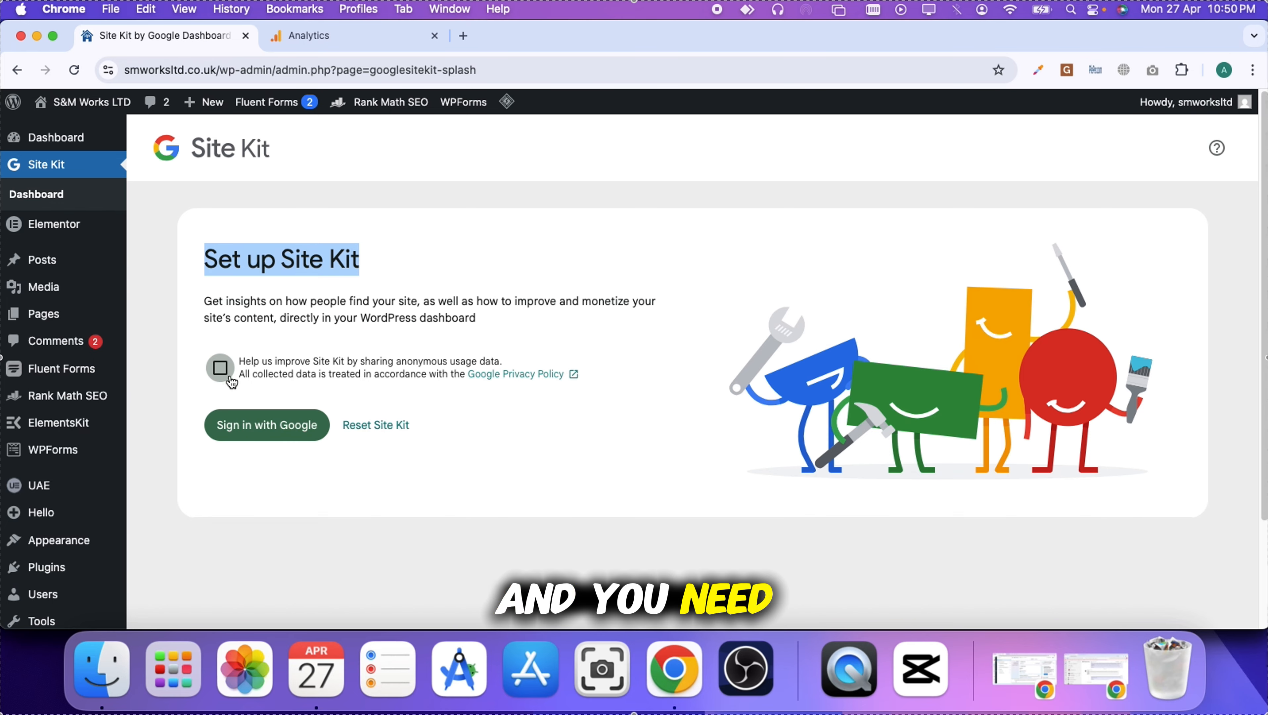
left_click(285, 437)
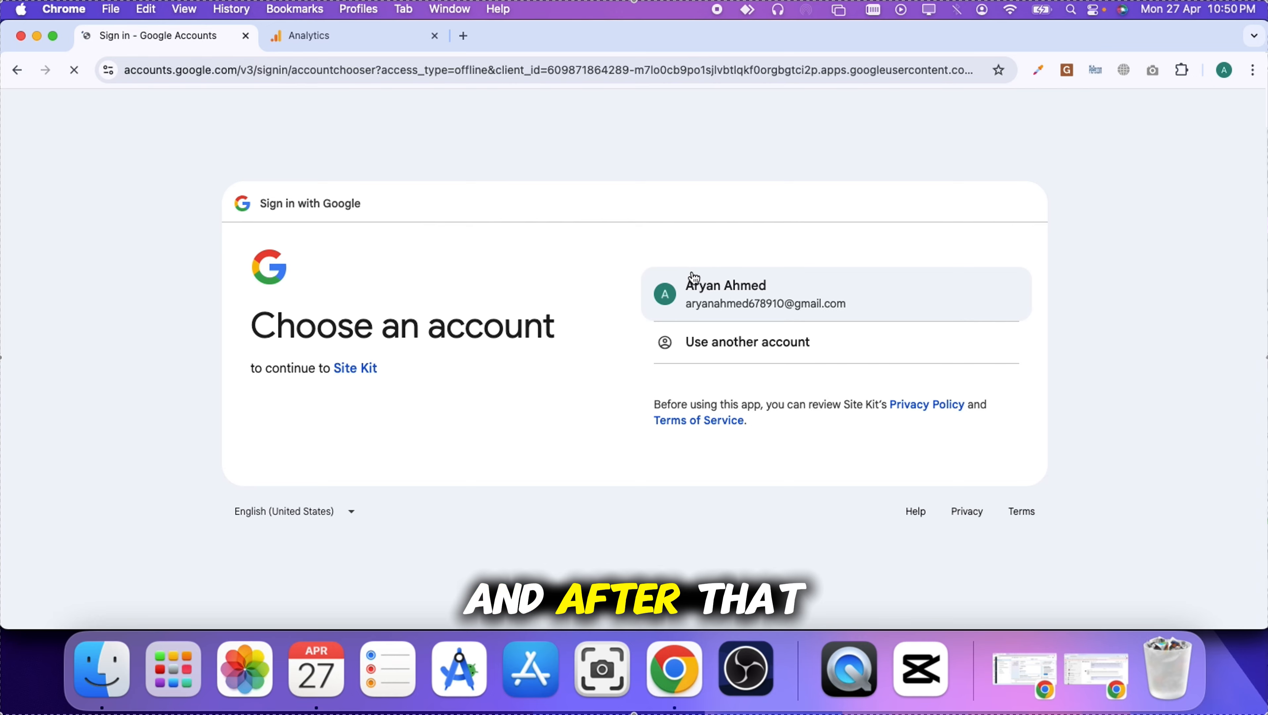
left_click(693, 280)
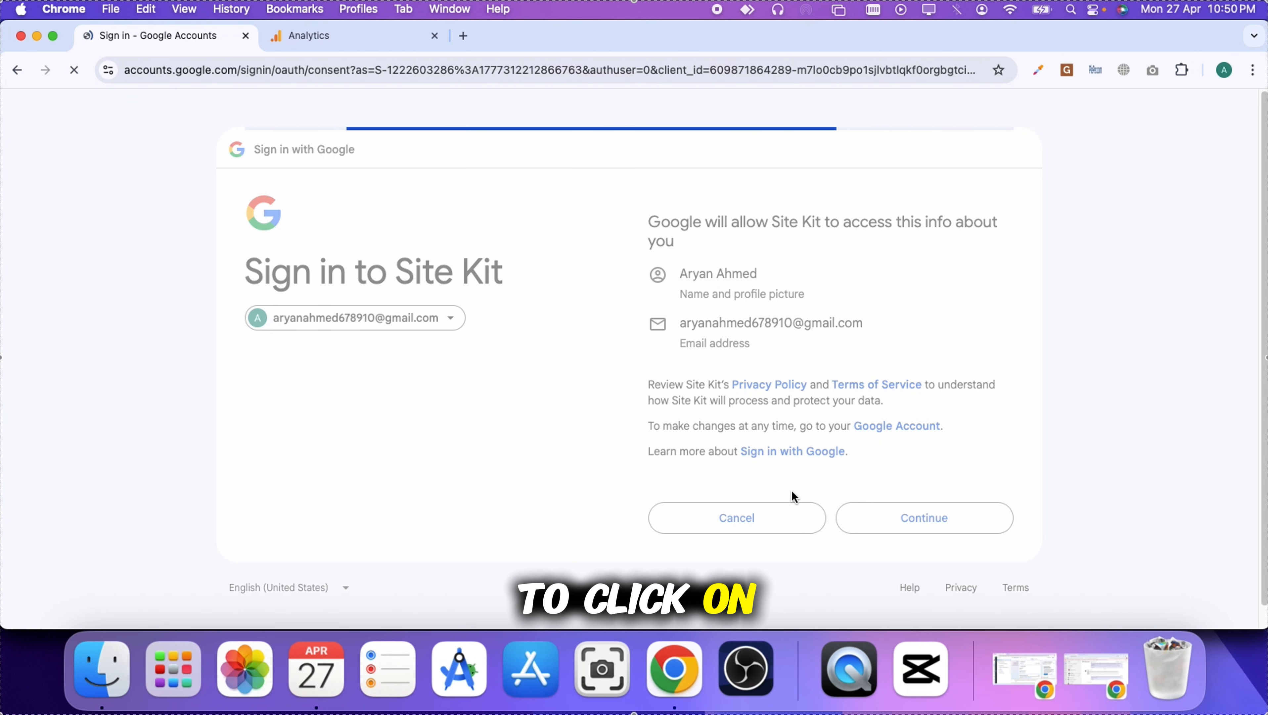
Grant Site Kit all the requested Google account permissions and continue
scroll(871, 425, "down", 5)
left_click(658, 143)
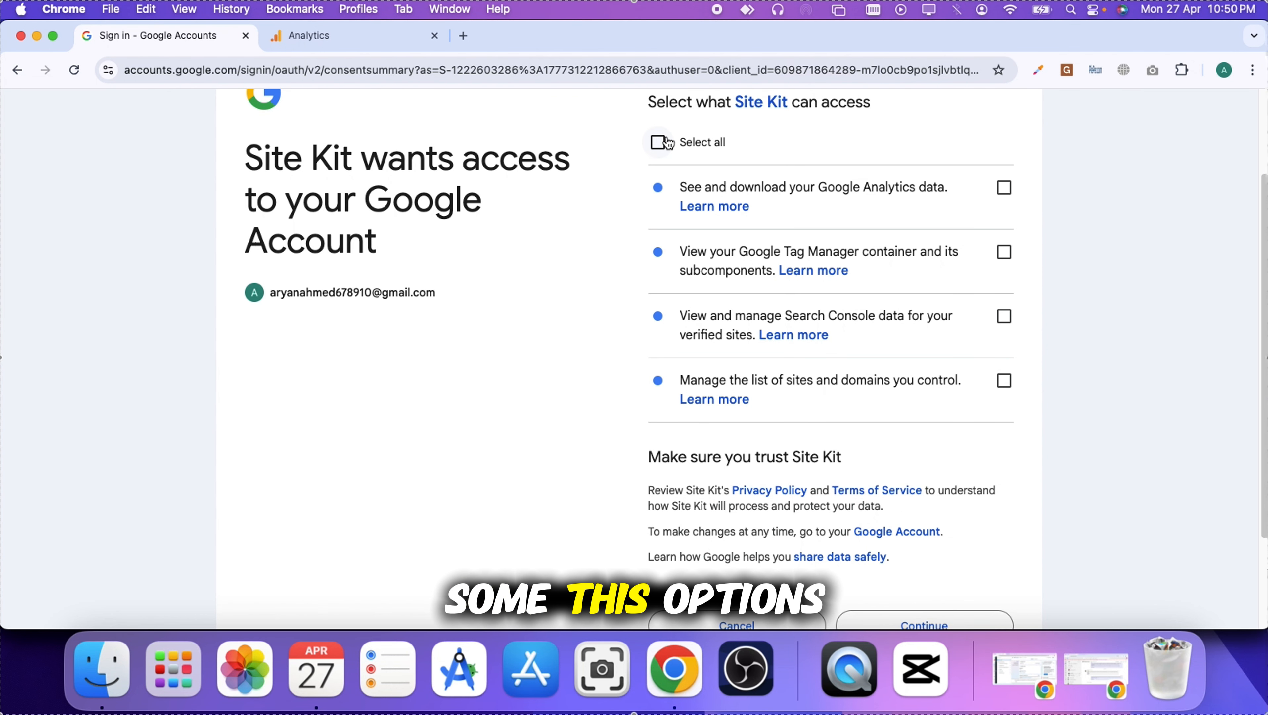
scroll(853, 338, "down", 5)
left_click(923, 503)
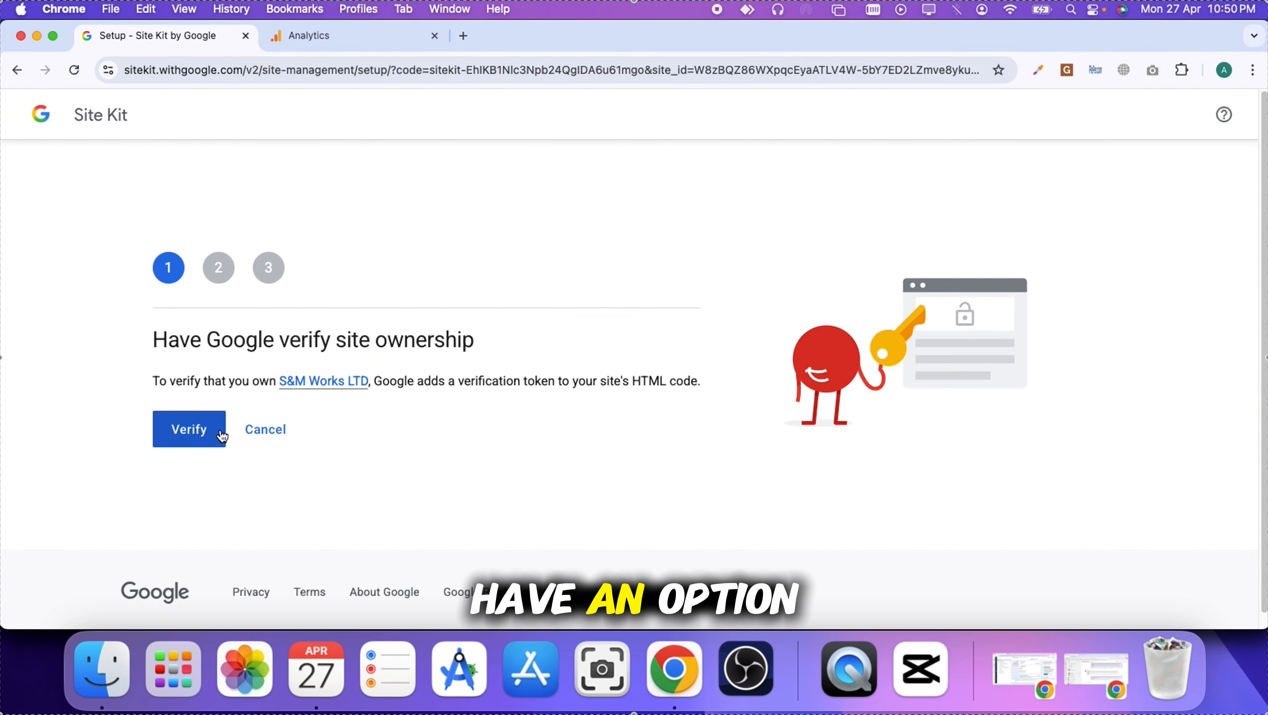
Complete the three Site Kit setup stages: site ownership verification, dashboard metrics access and Search Console
left_click(186, 433)
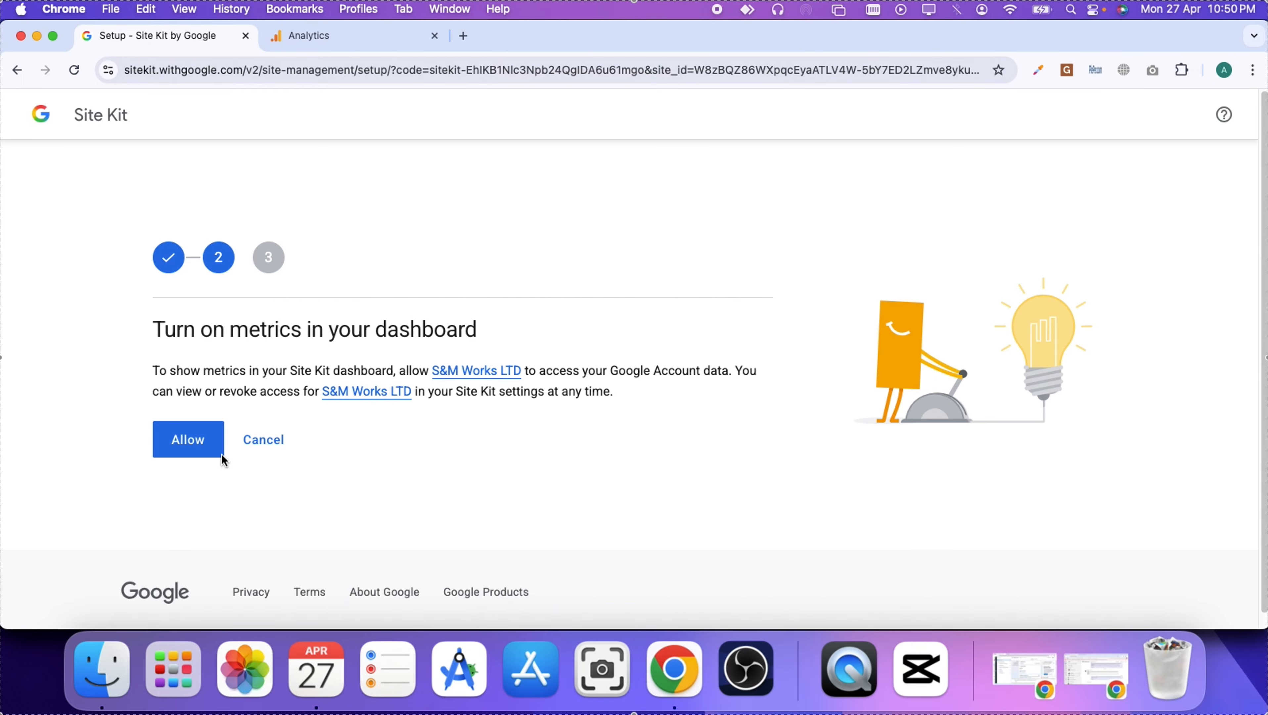
left_click(195, 449)
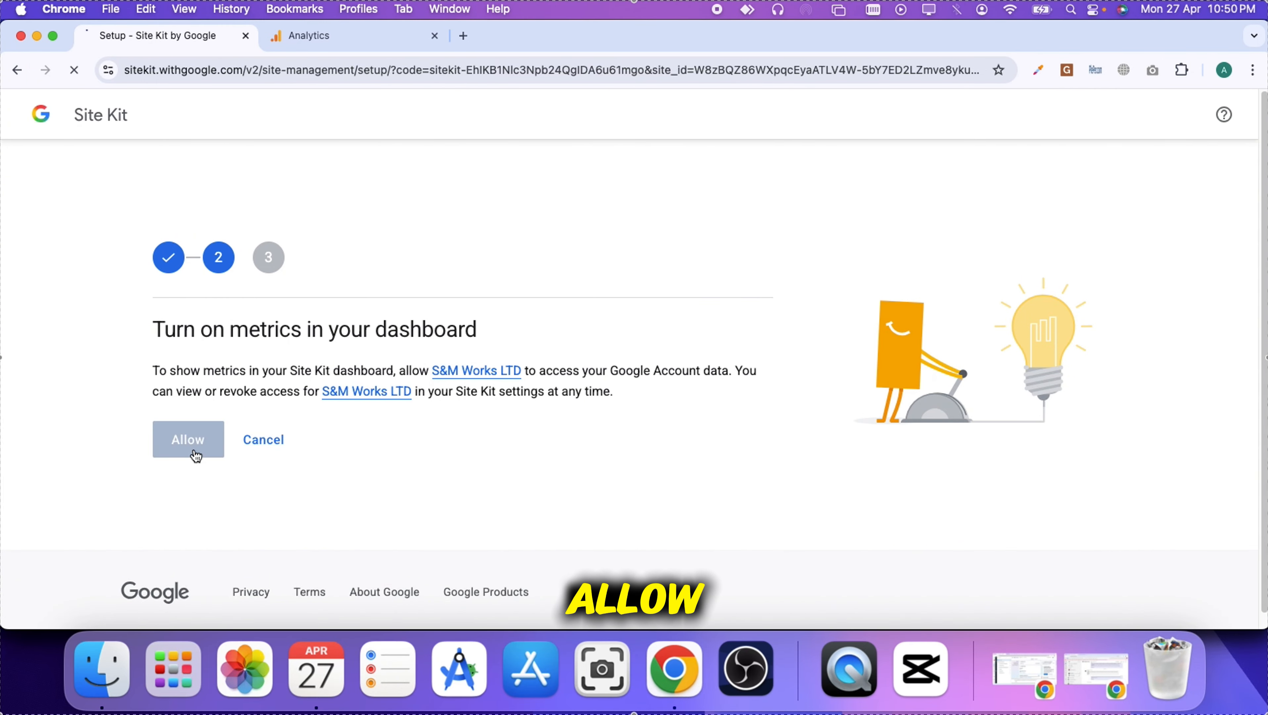
left_click_drag(152, 329, 356, 330)
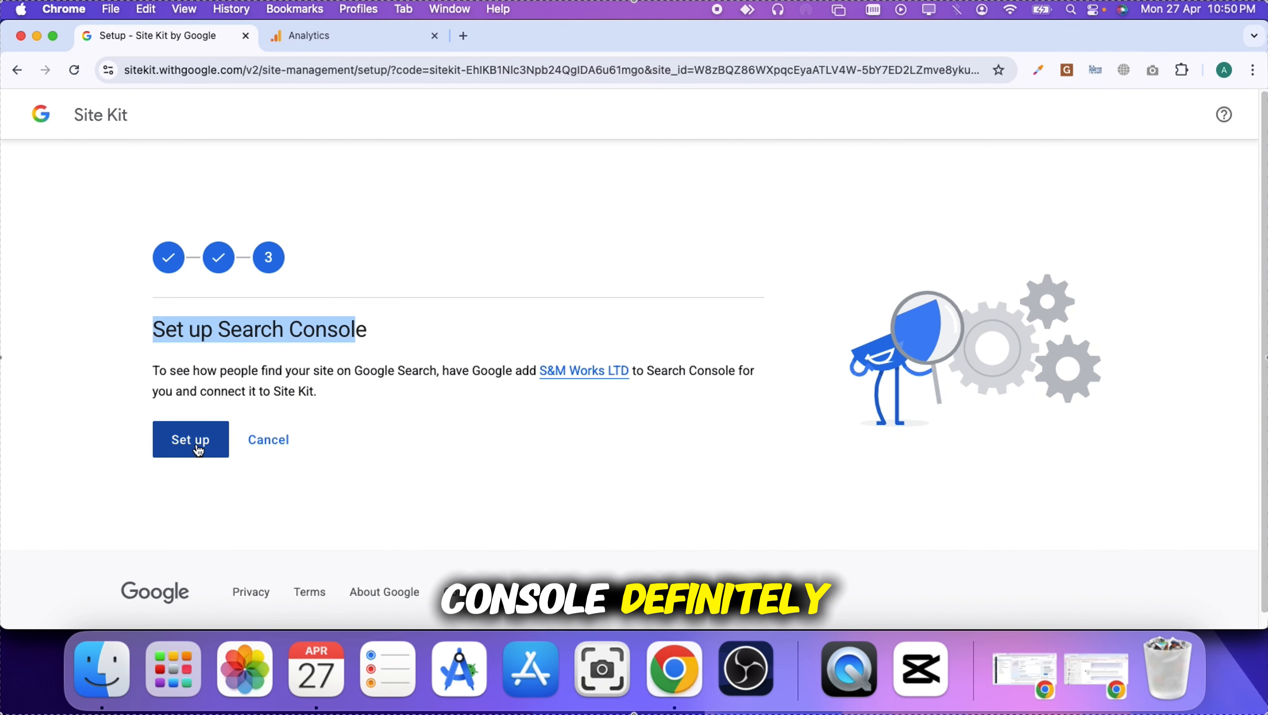
left_click(219, 444)
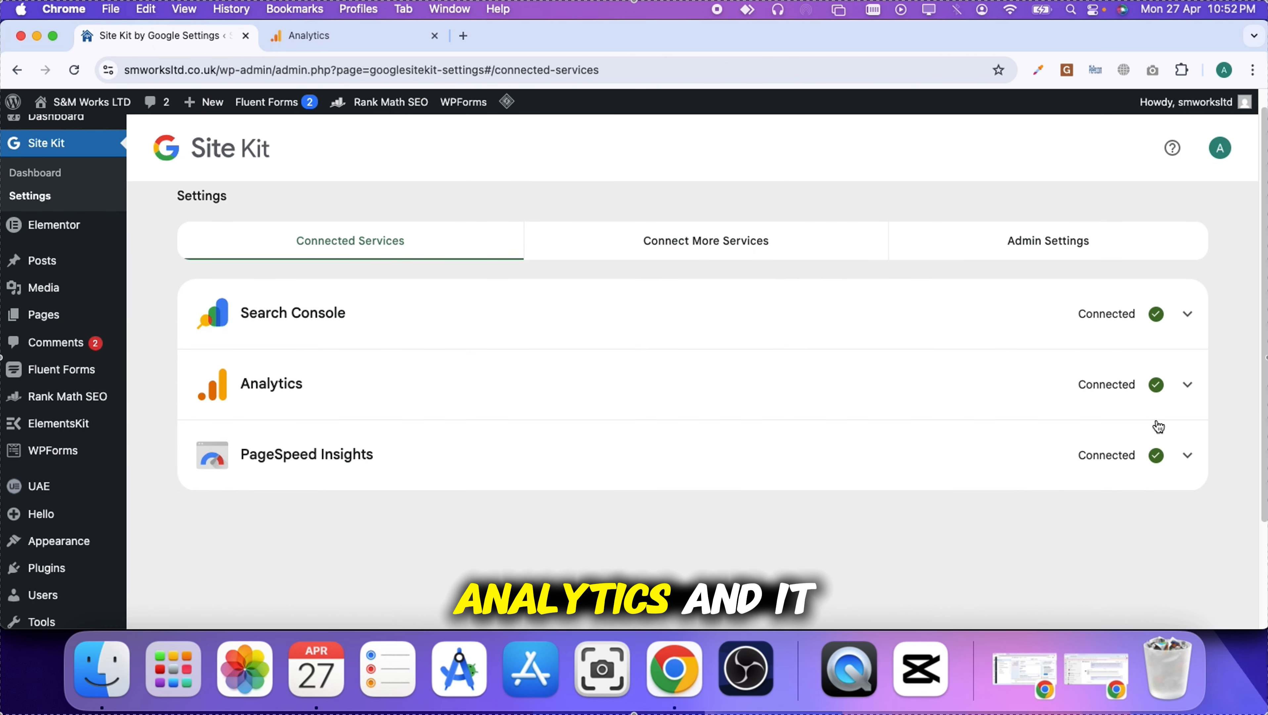
Edit Site Kit's connected Analytics service, select the first SM Works account and show its available properties
left_click(1191, 390)
scroll(600, 395, "down", 6)
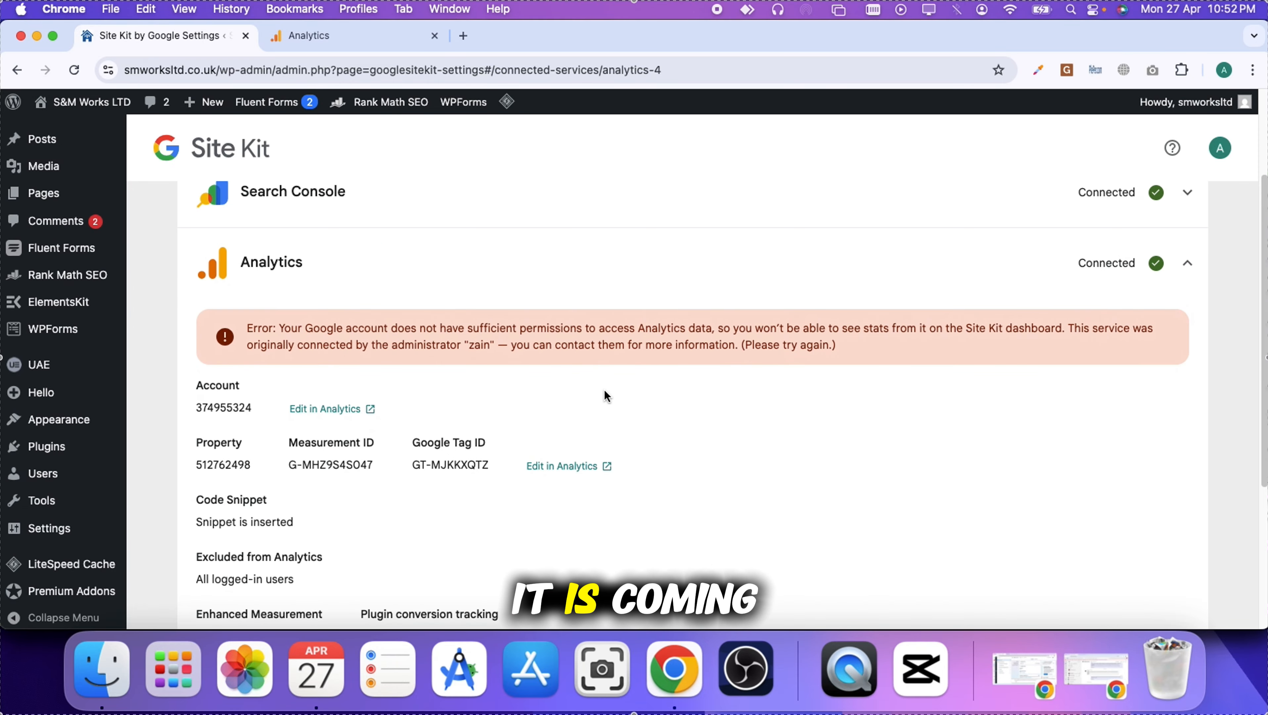
left_click(206, 524)
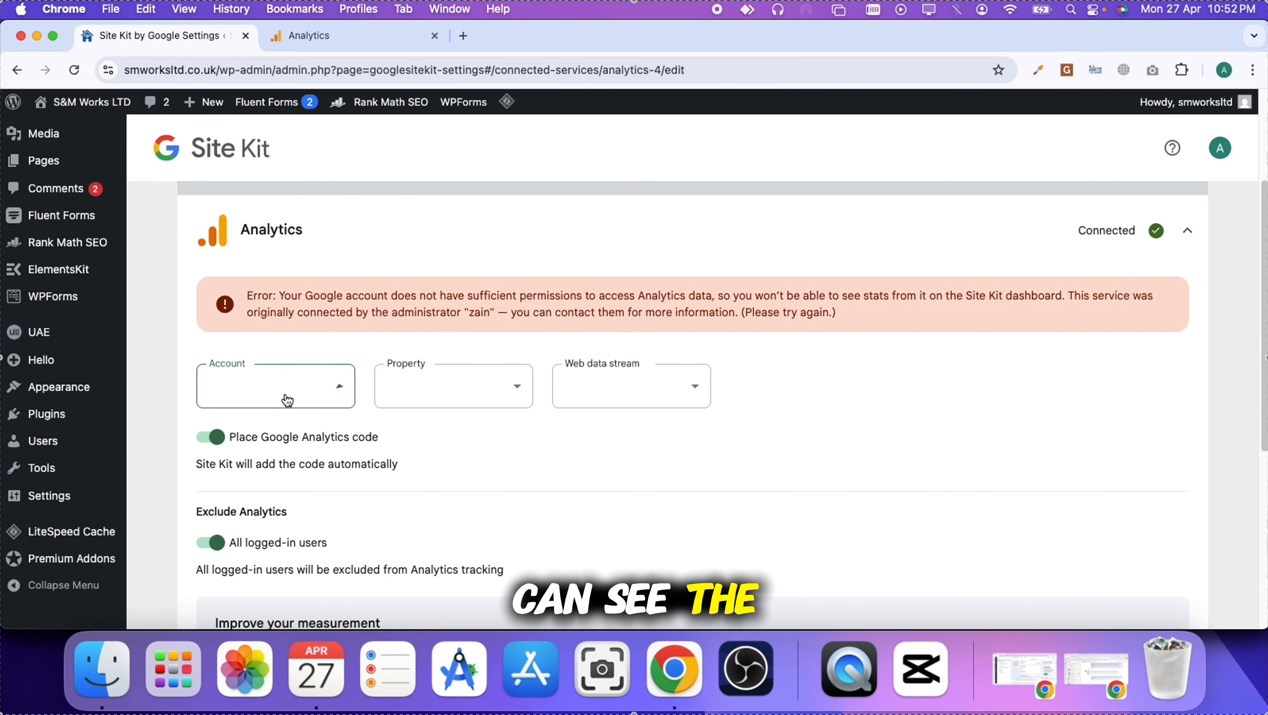
left_click(283, 396)
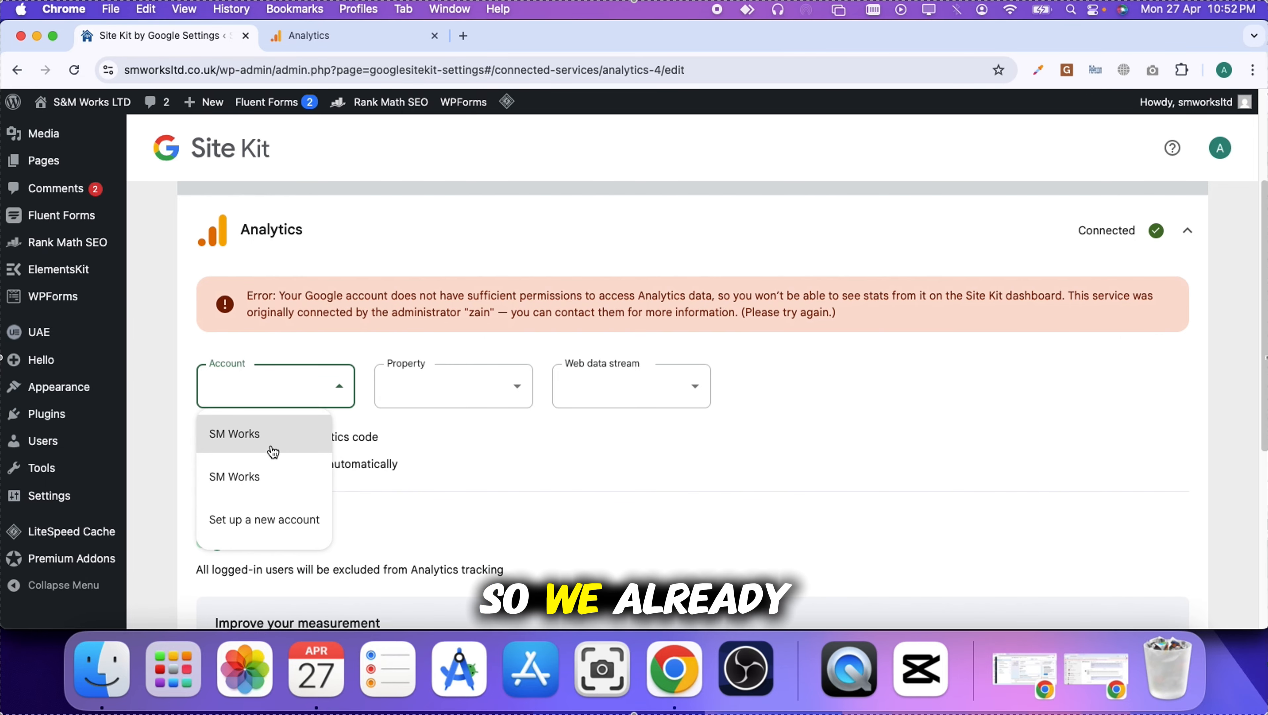
left_click(262, 444)
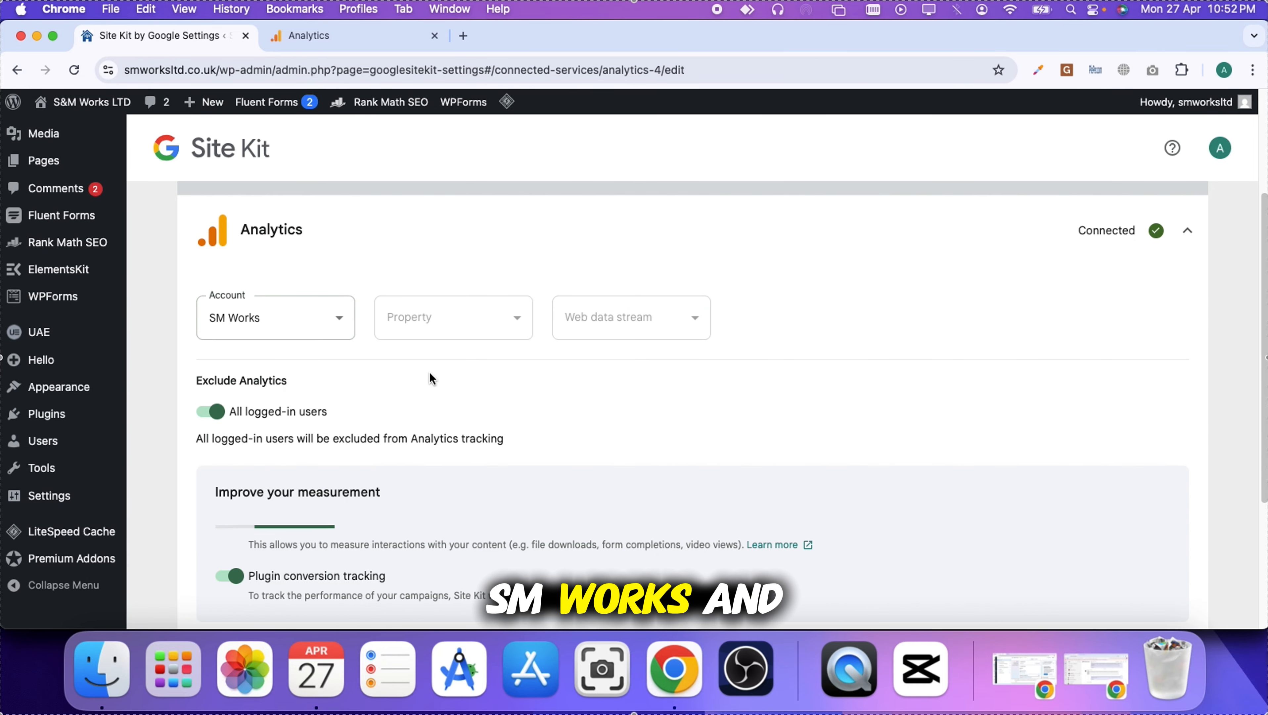
left_click(463, 317)
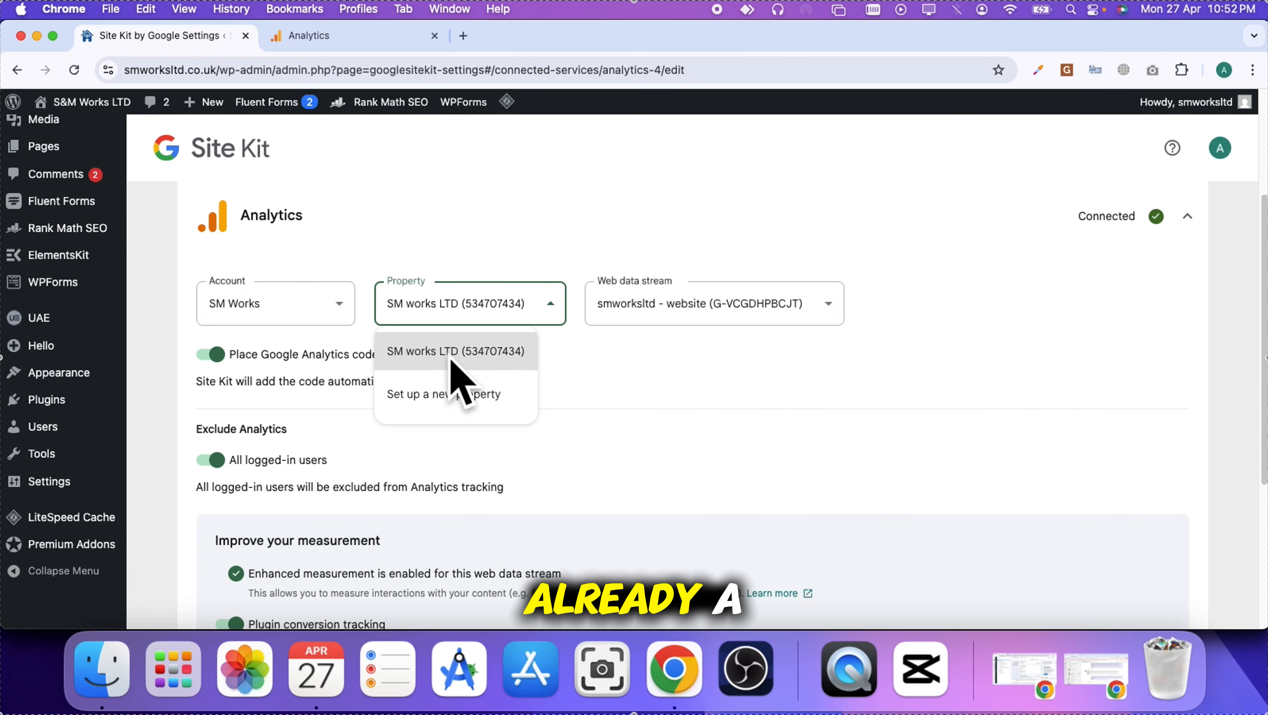
Compare the tag ID in the Google Analytics installation instructions with the web data stream selected in Site Kit
left_click(307, 30)
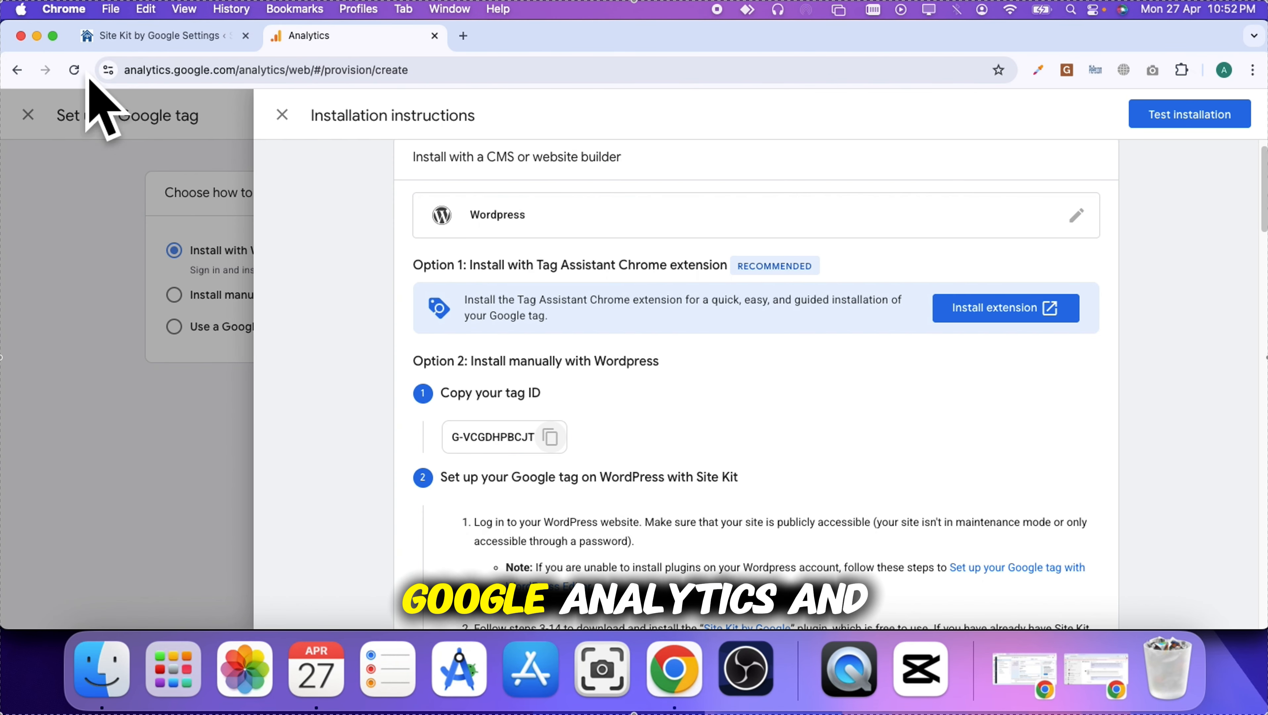
left_click(107, 36)
left_click(331, 44)
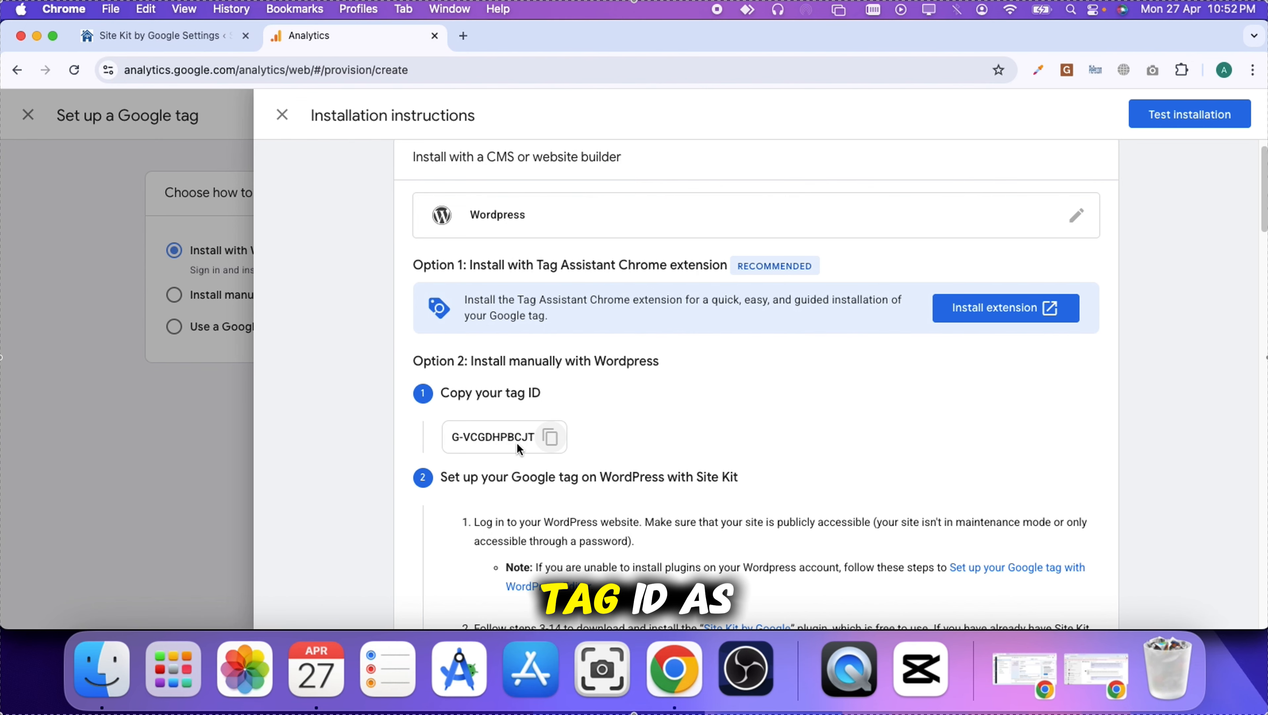
left_click(160, 36)
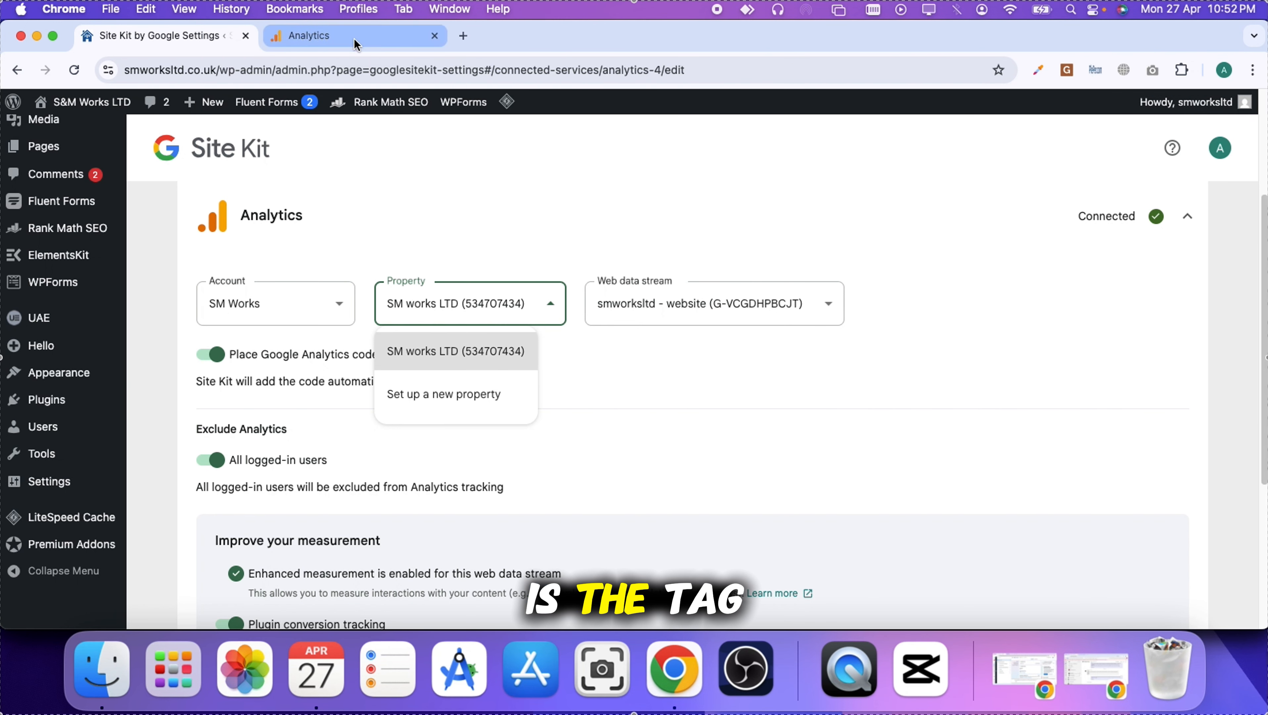
left_click(340, 36)
left_click(93, 44)
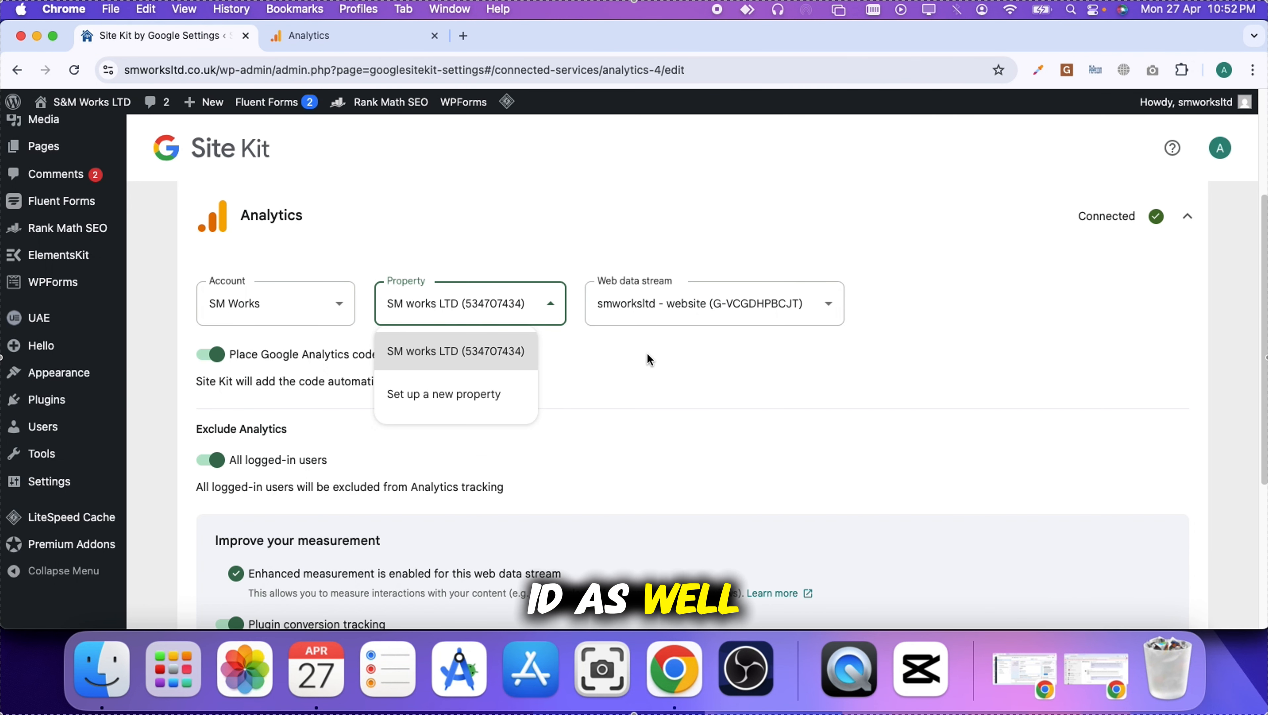
Keep the SM works LTD property, confirm the Analytics connection changes and collapse the Analytics details
left_click(725, 387)
scroll(445, 494, "down", 6)
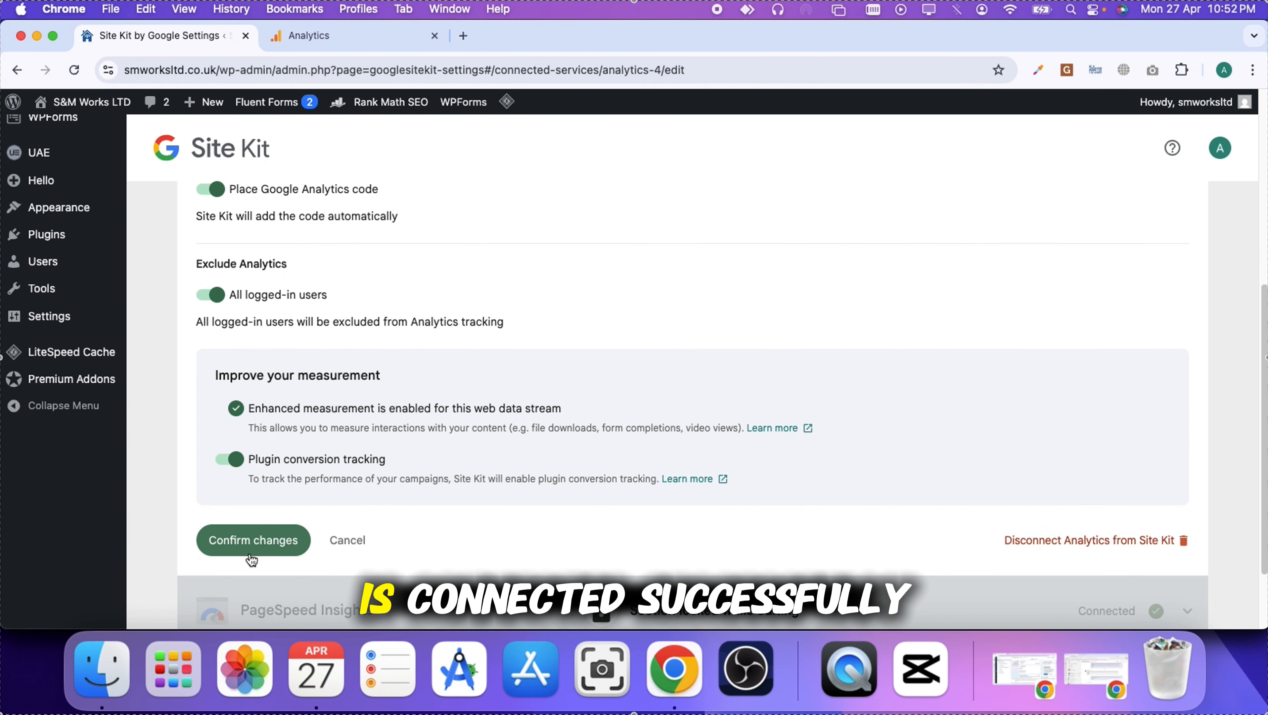
left_click(253, 540)
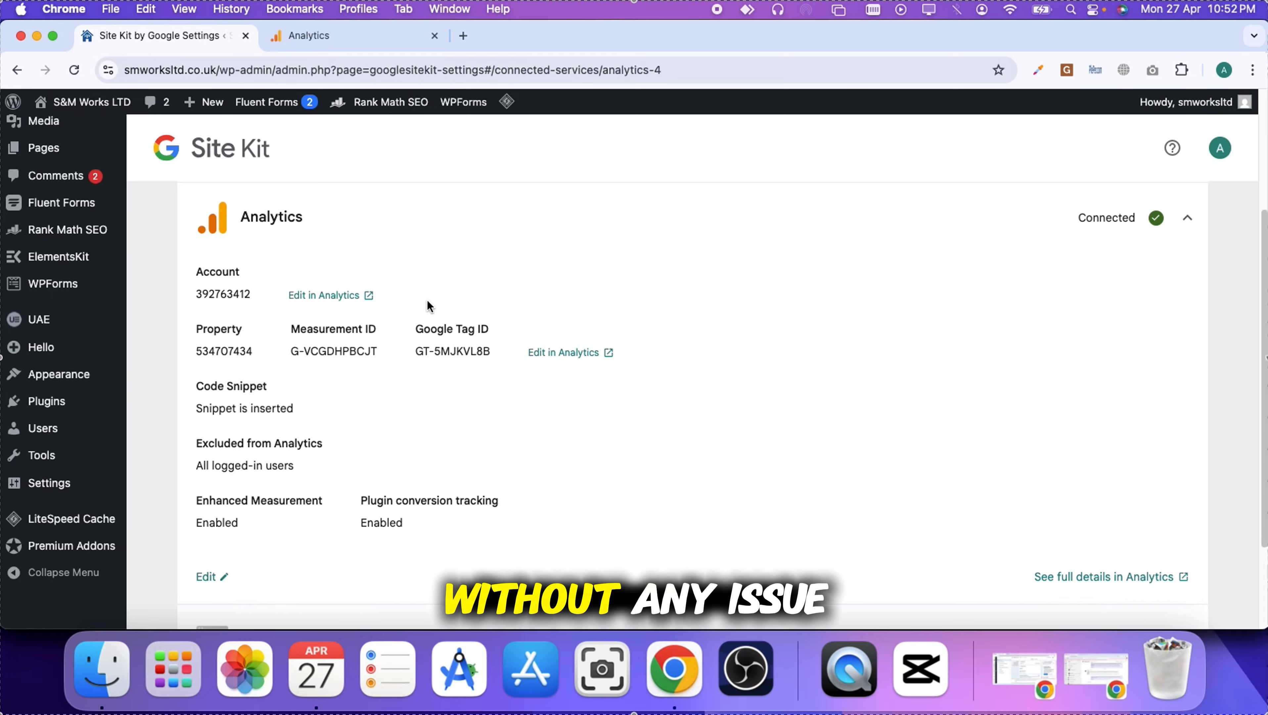
left_click(1187, 219)
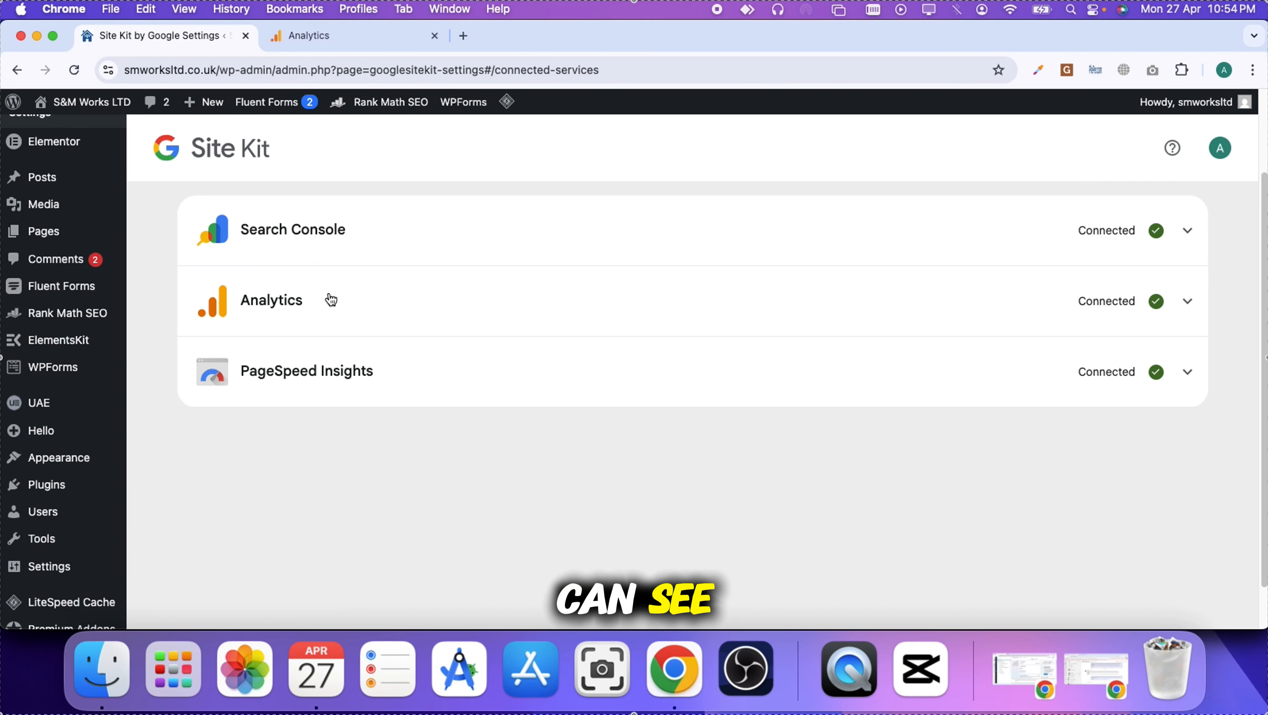